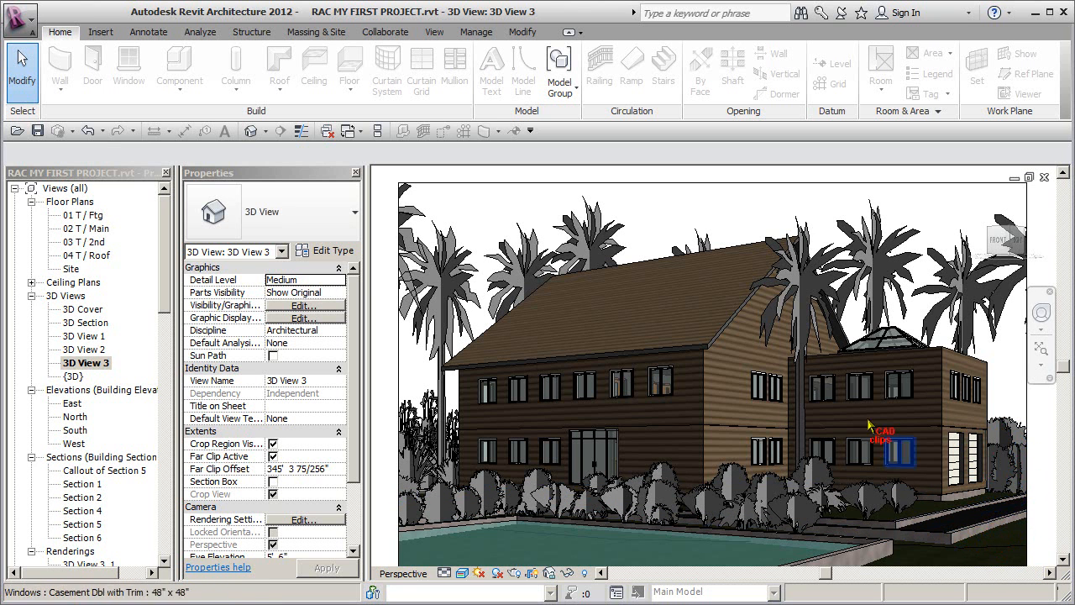
Open the Site floor plan and tile it beside 3D View 3, framing the pool area and the house in the two views.
left_click(434, 34)
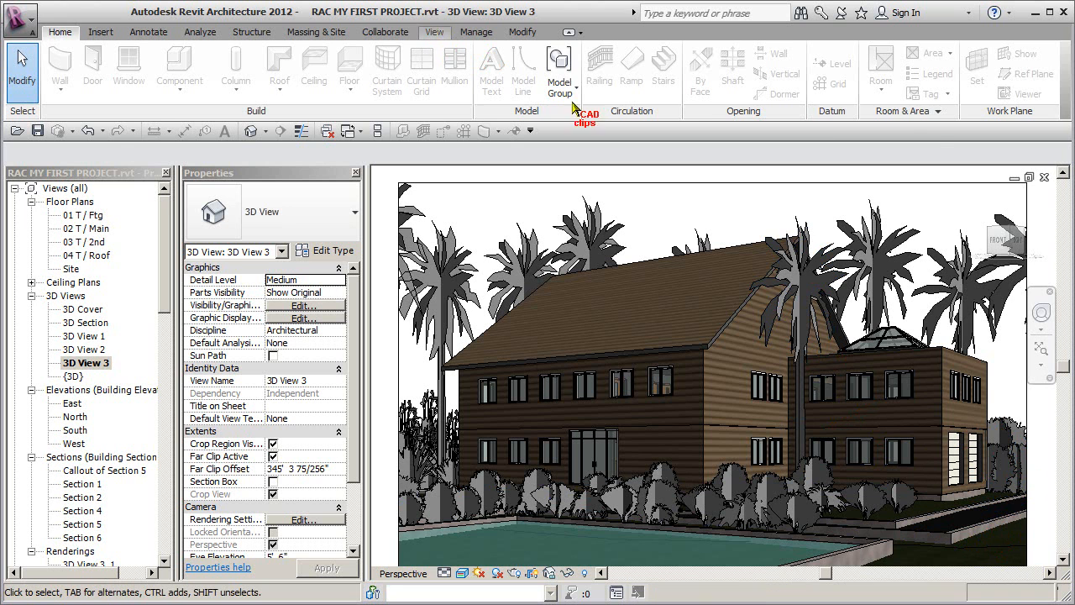
left_click(856, 84)
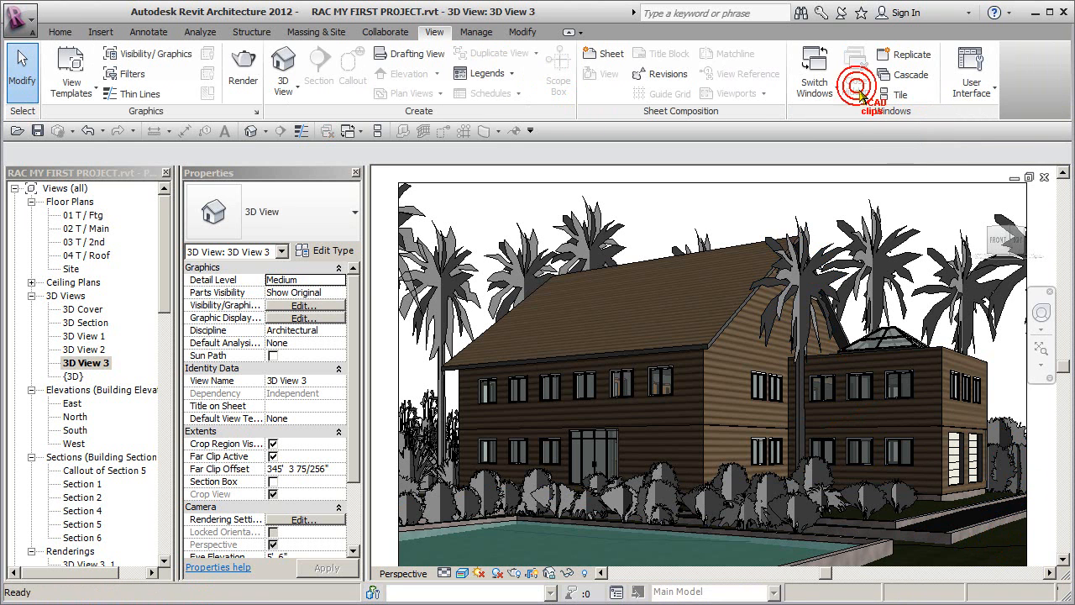
double_click(71, 269)
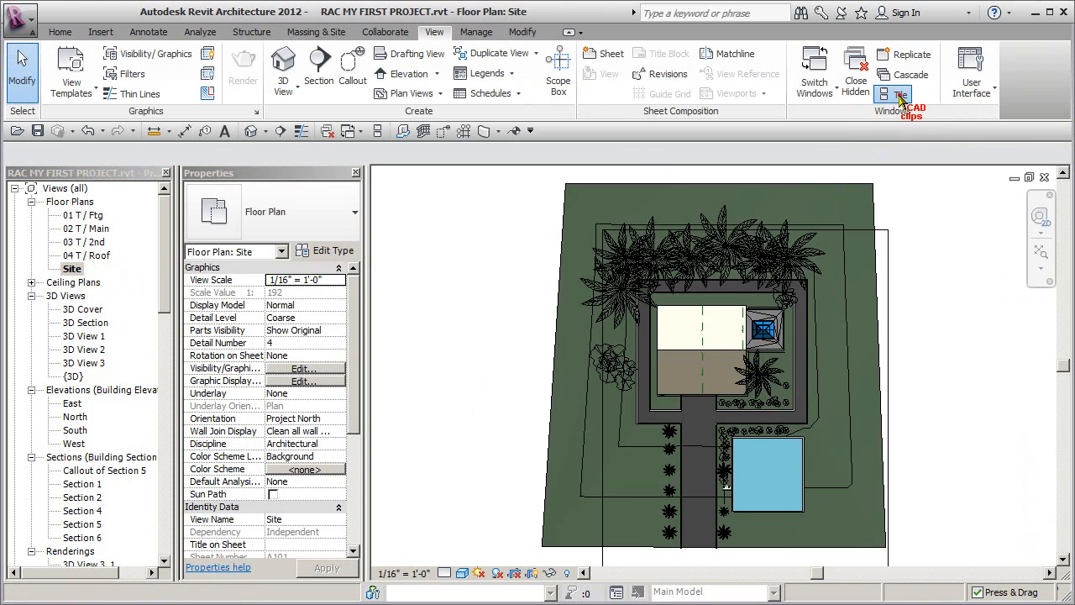
left_click(899, 94)
left_click(558, 435)
scroll(648, 451, "down", 3)
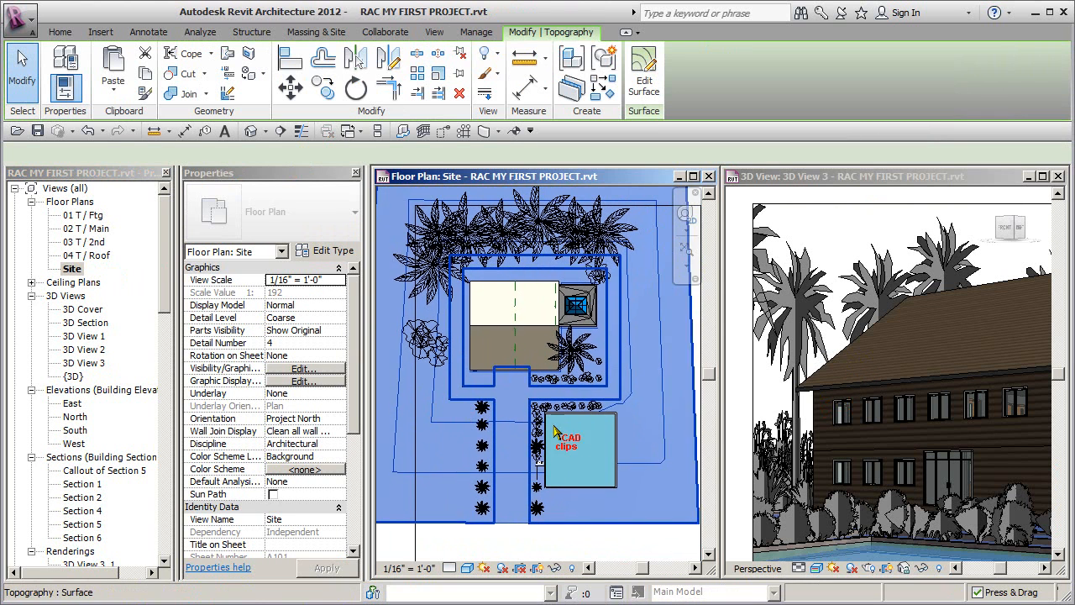
scroll(593, 512, "up", 2)
left_click(593, 527)
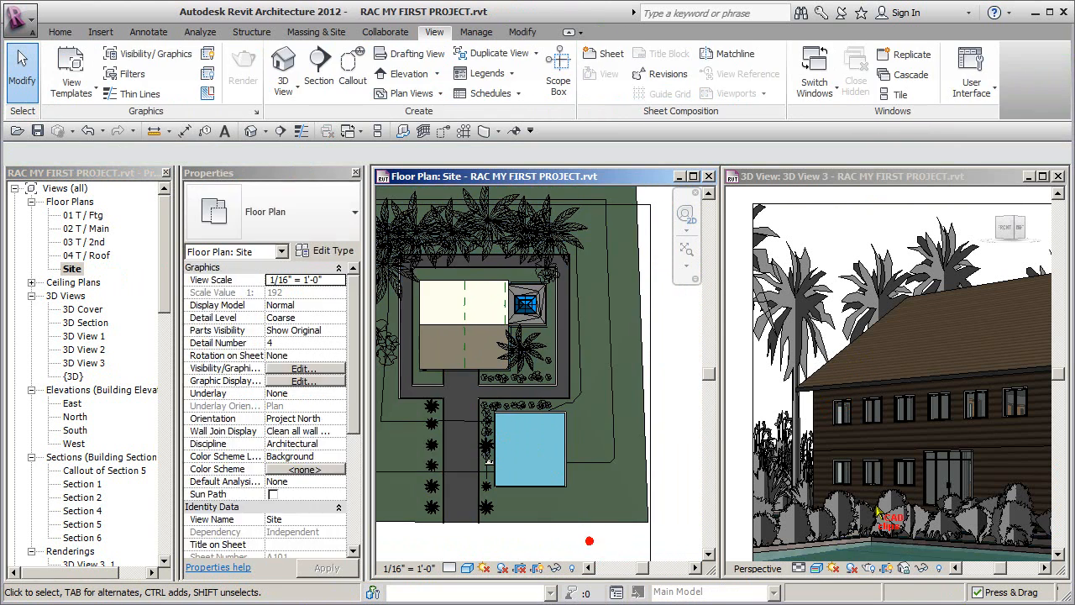
left_click(927, 485)
middle_click_drag(924, 483, 816, 487)
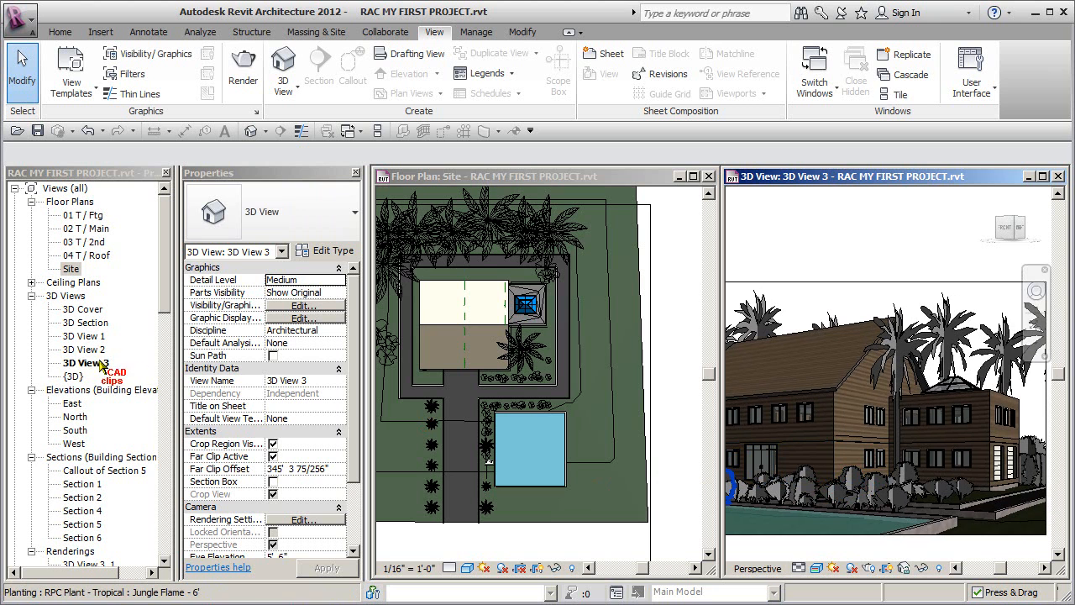
Show the camera of 3D View 3 in the Site floor plan to check its position and field of view.
left_click(601, 353)
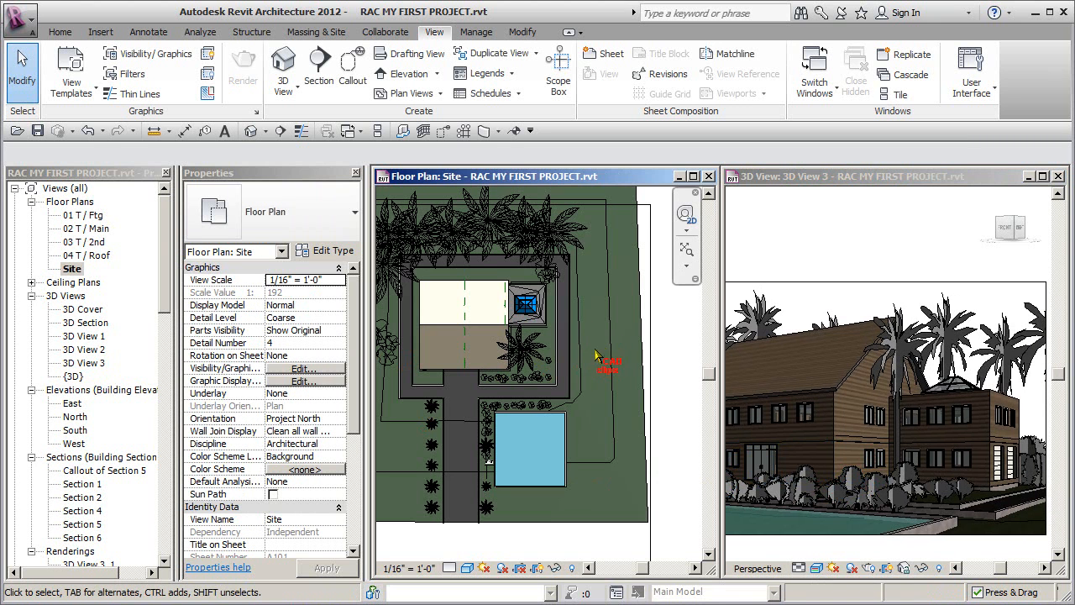
right_click(93, 363)
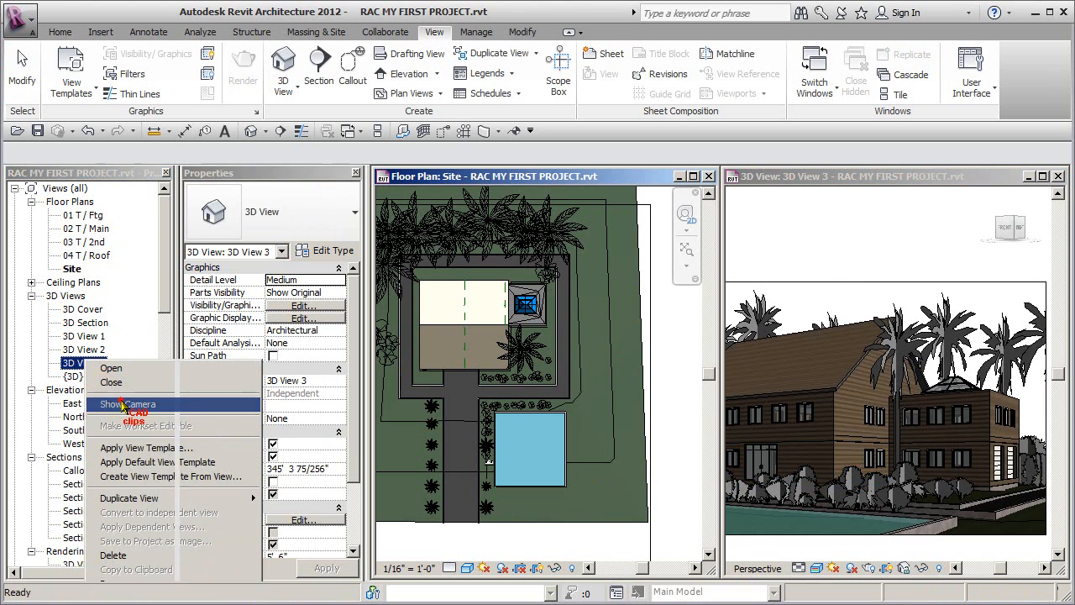
left_click(122, 404)
mouse_move(605, 522)
left_mouse_down()
mouse_move(529, 445)
mouse_move(605, 516)
left_mouse_up()
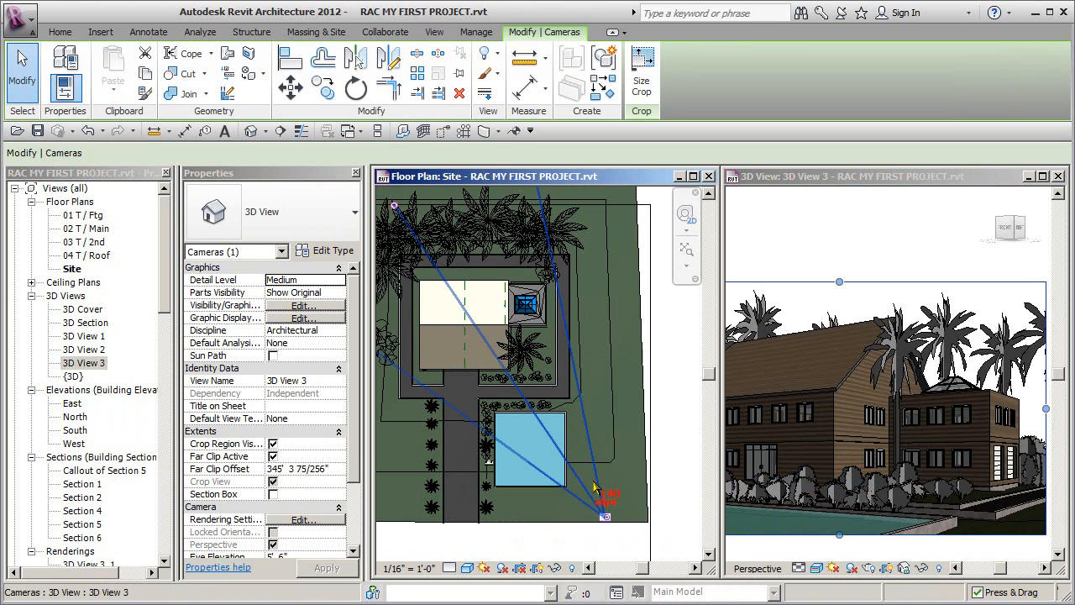
key("Escape")
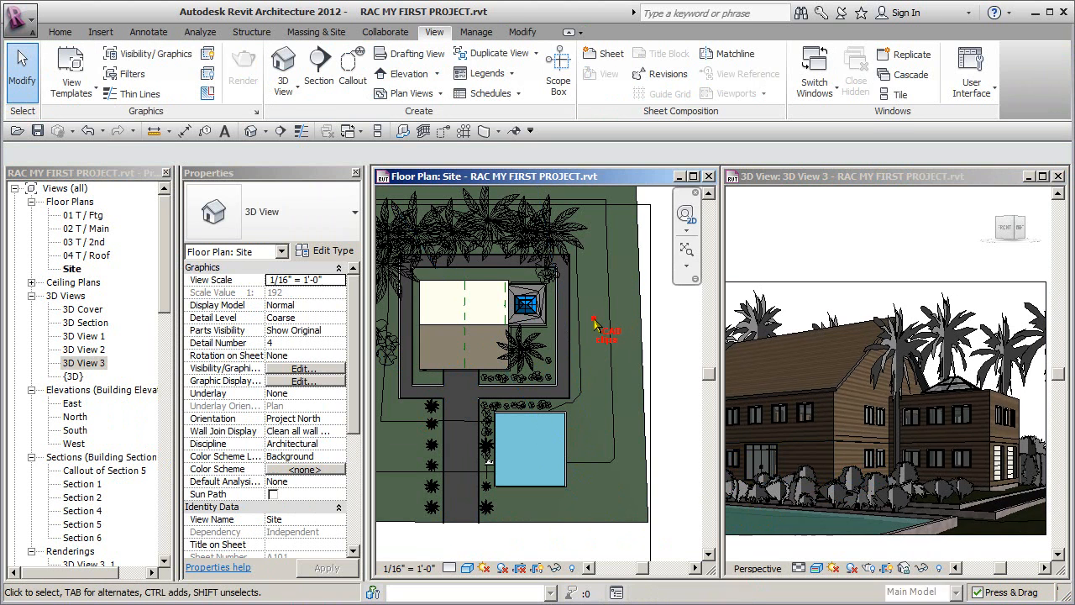
Copy a Jungle Flame - 6' plant from the row between driveway and pool onto the lawn on the pool's opposite side.
scroll(559, 464, "up", 3)
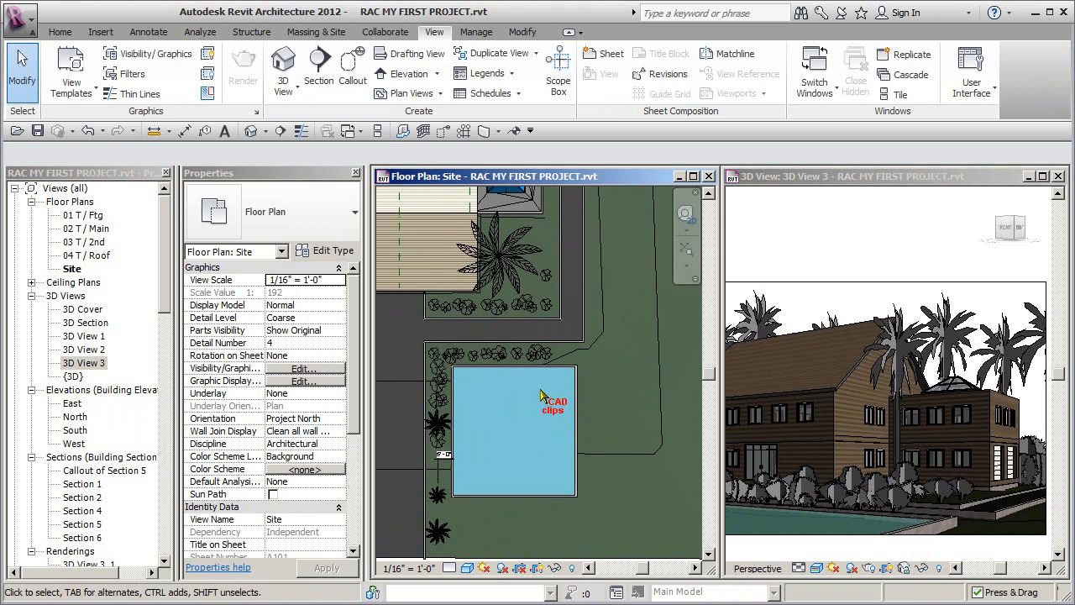
left_click(440, 387)
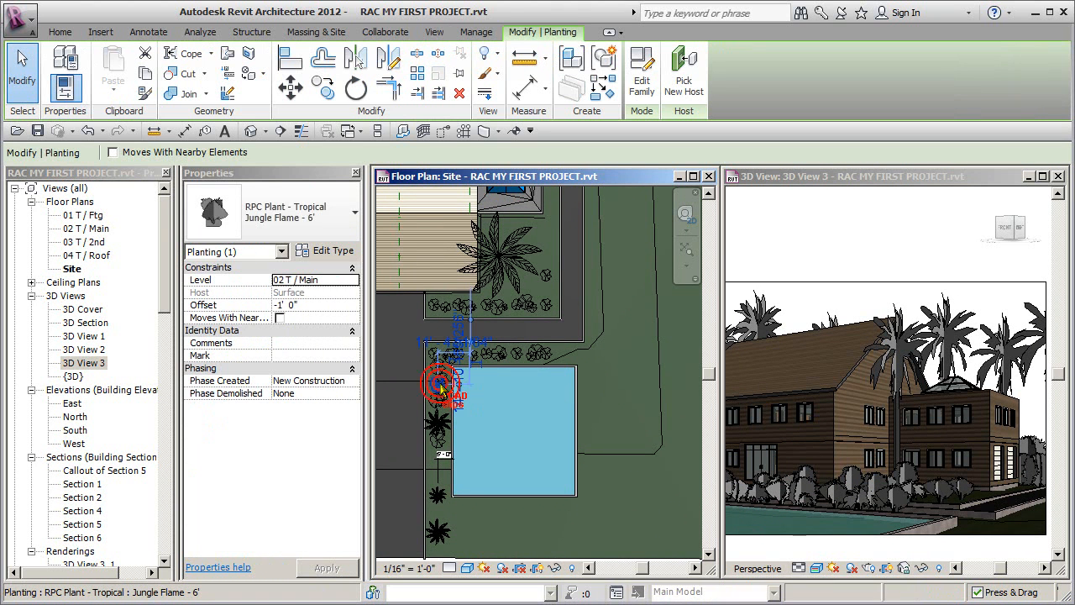
left_click_drag(440, 388, 643, 495)
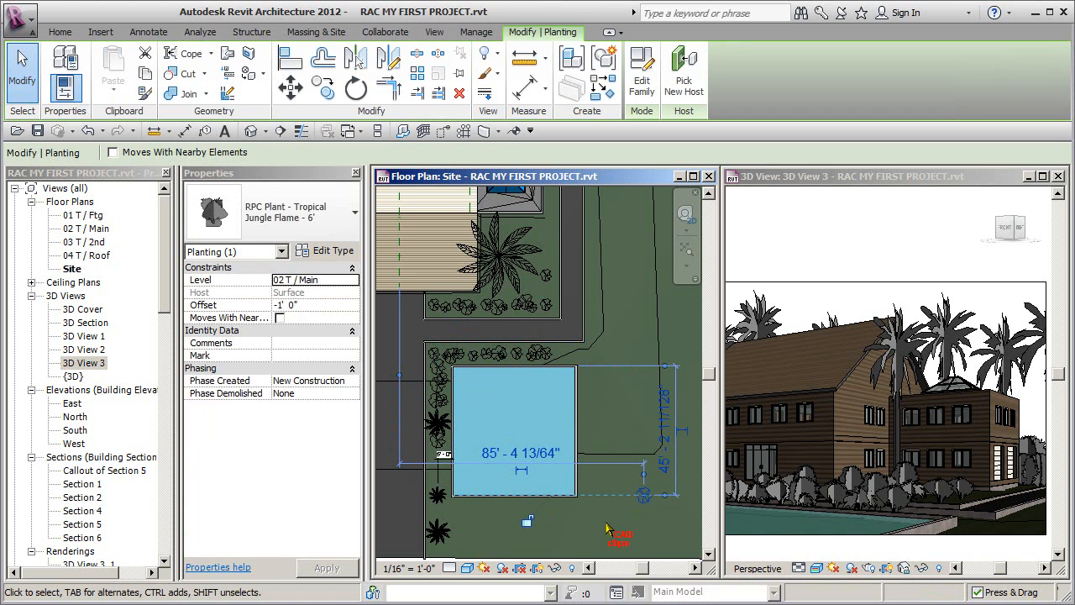
Try to duplicate the plant's type under the name Jungle Flame - 10'.
left_click(340, 250)
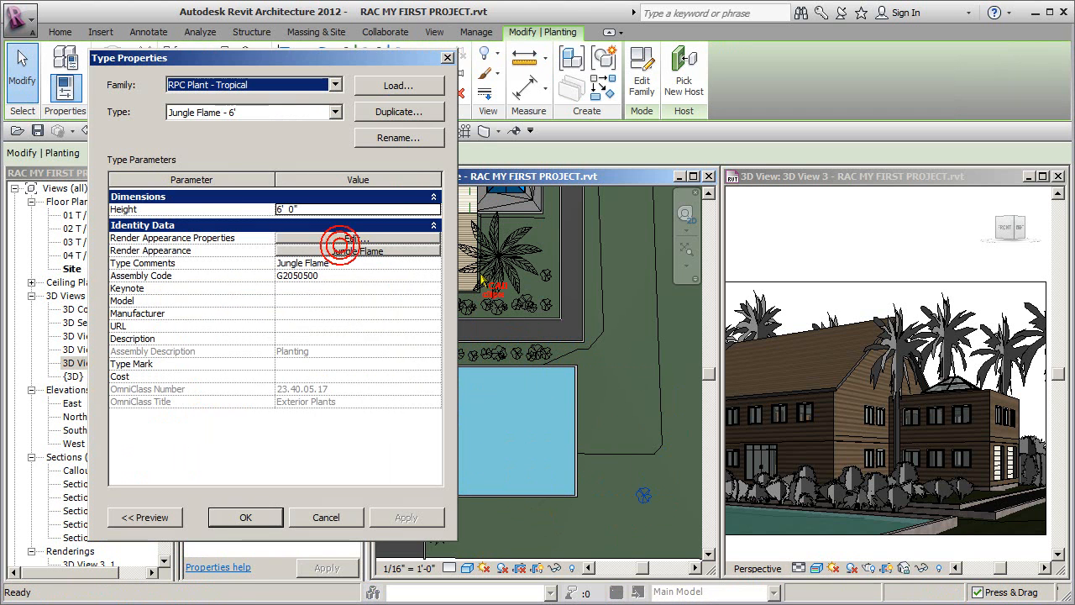
left_click(400, 112)
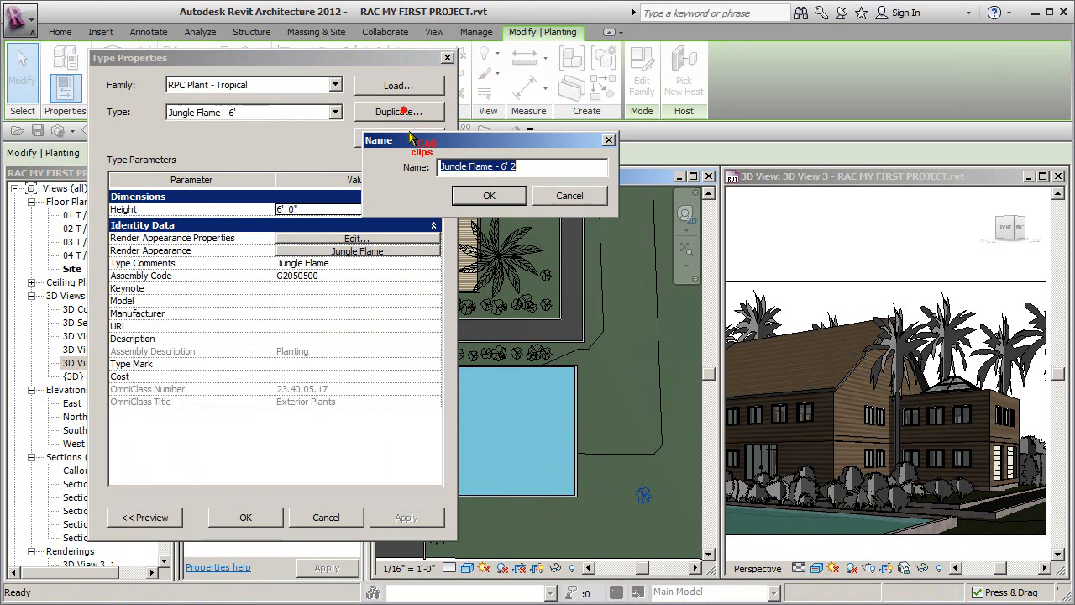
left_click(548, 167)
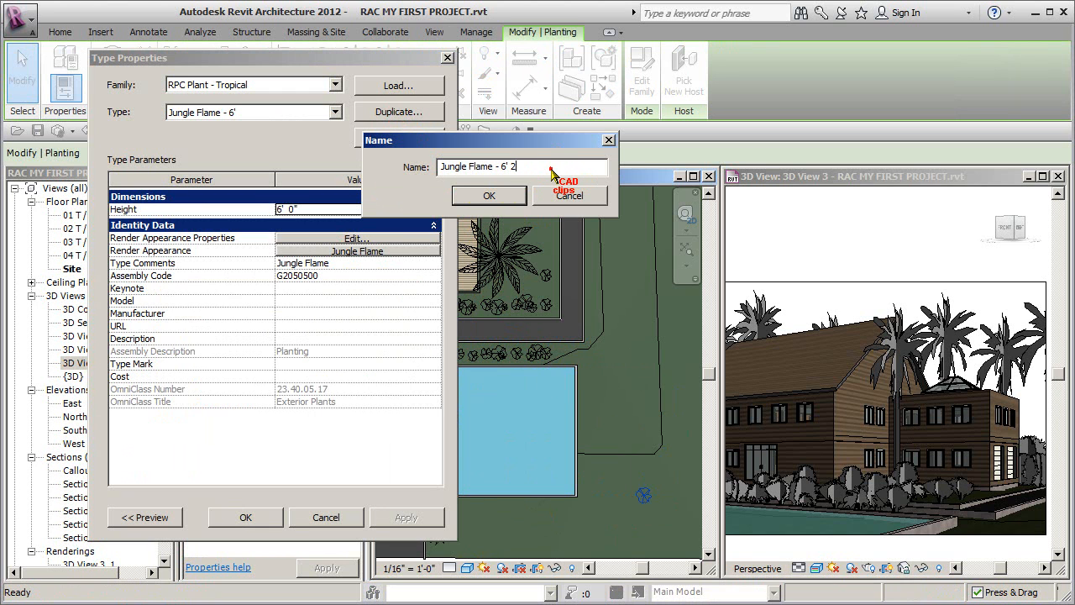
key("BackSpace")
type("10'")
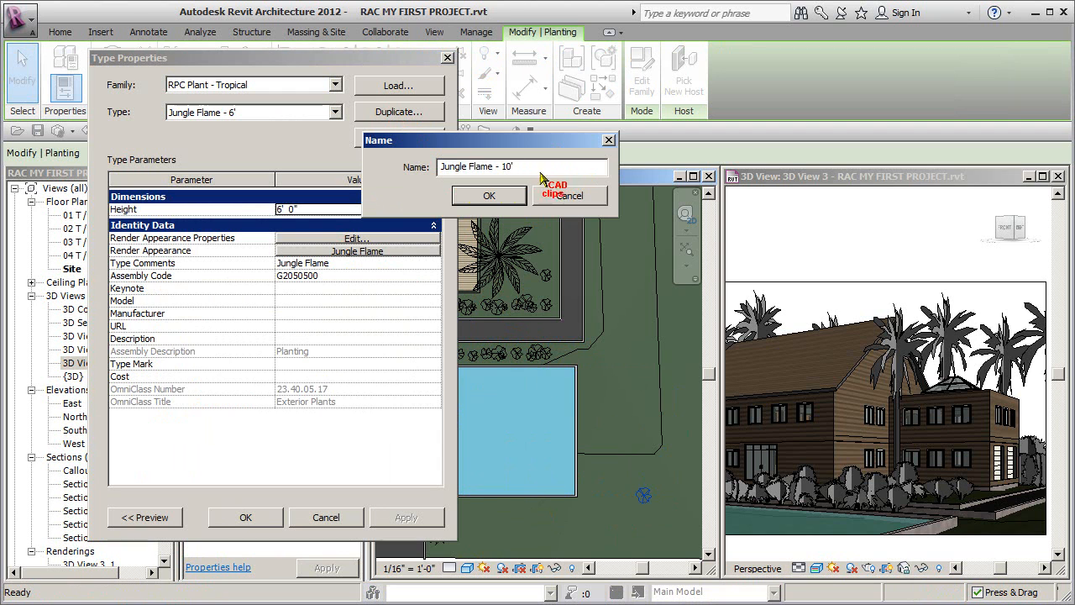
left_click(503, 193)
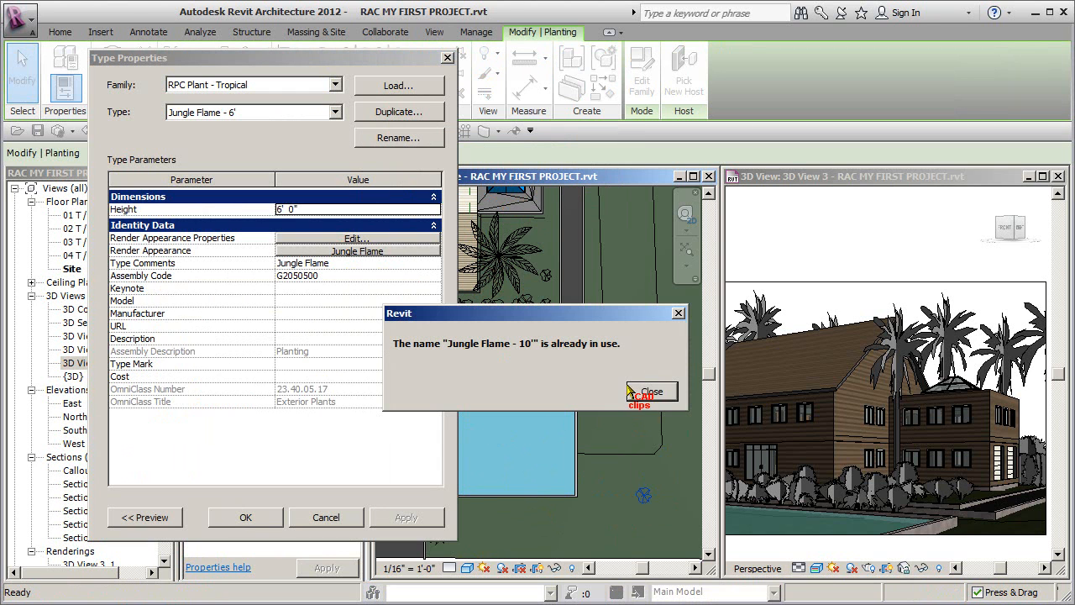
left_click(654, 392)
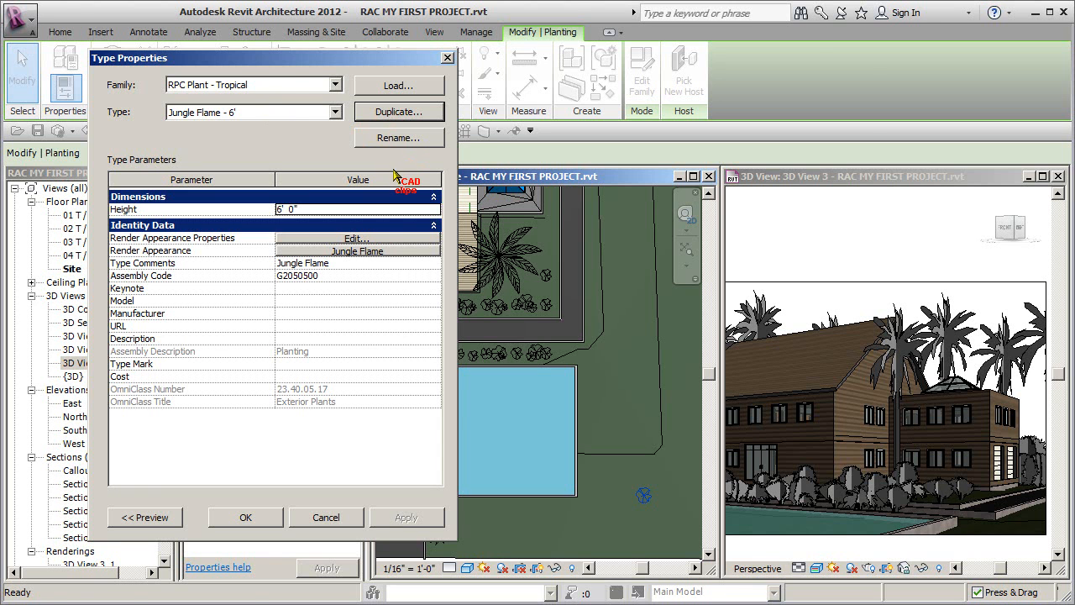
key("Escape")
key("Escape")
Change the plant on the lawn beside the pool to the RPC Plant - Tropical type Jungle Flame - 10'.
left_click(645, 495)
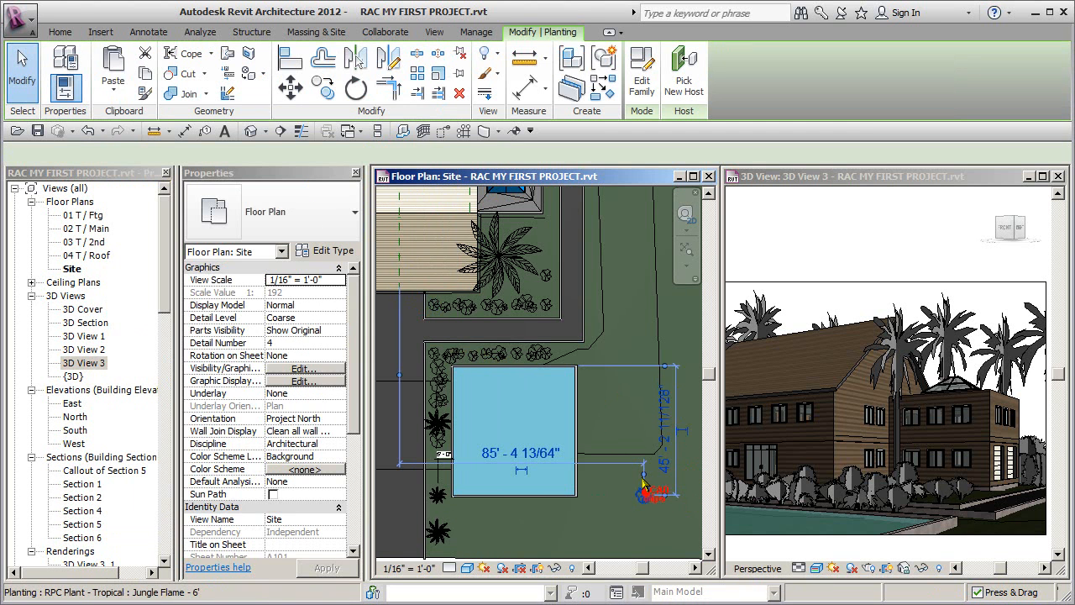
left_click(315, 216)
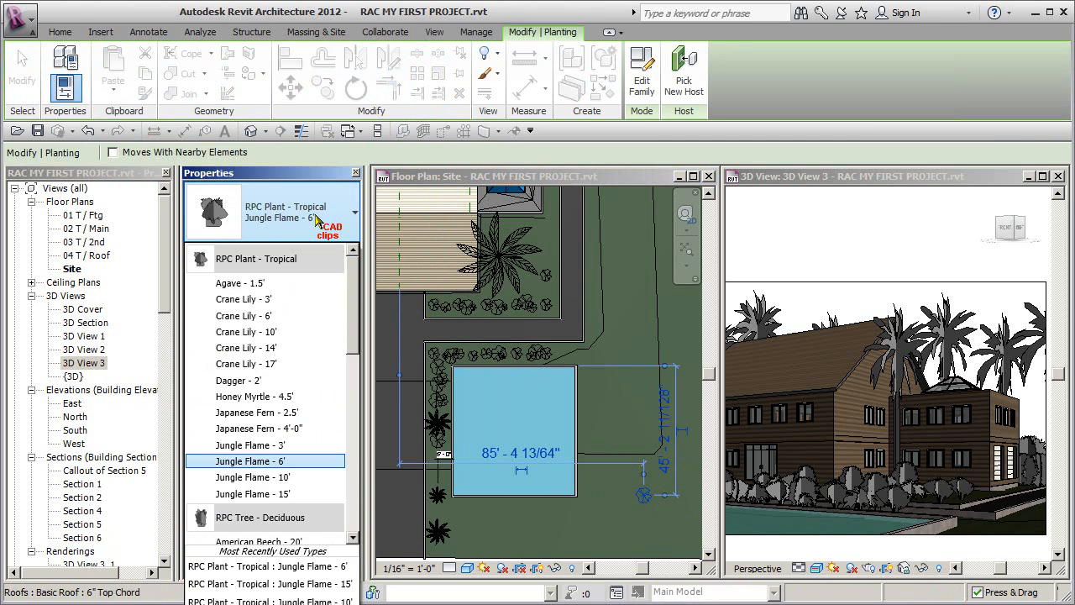
left_click(282, 467)
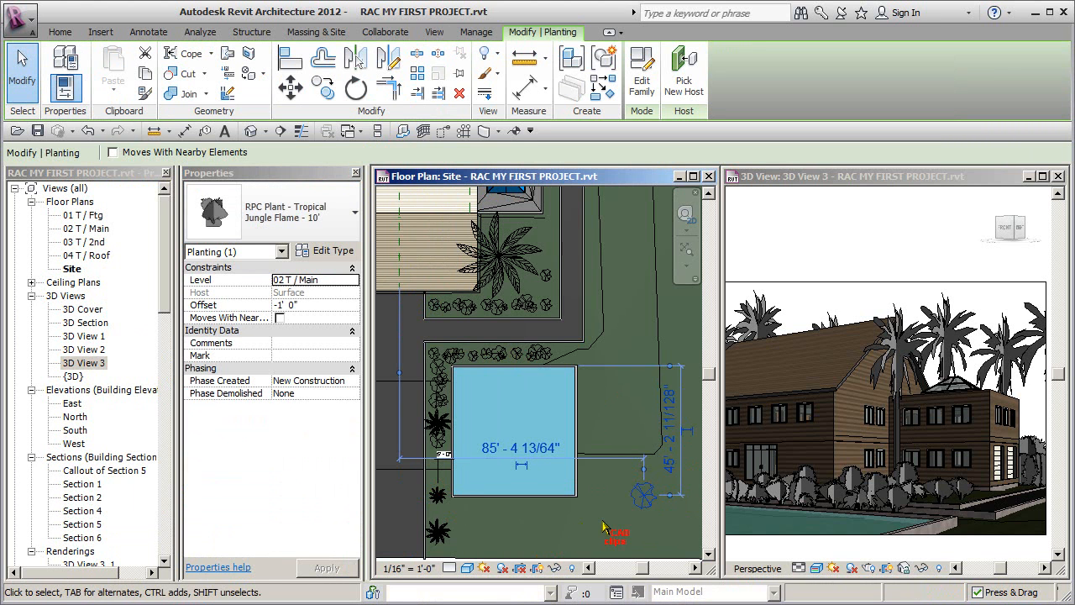
Nudge the 10' plant about 4' toward the pool so it stands in the foreground corner of 3D View 3.
key("Left")
key("Left")
key("Left")
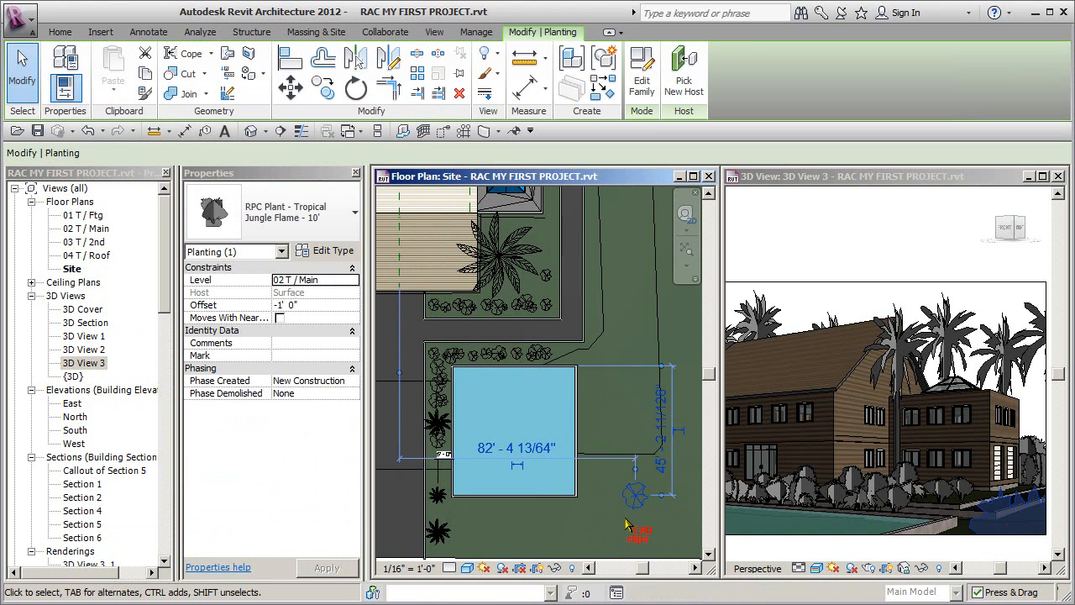
key("Left")
key("Left")
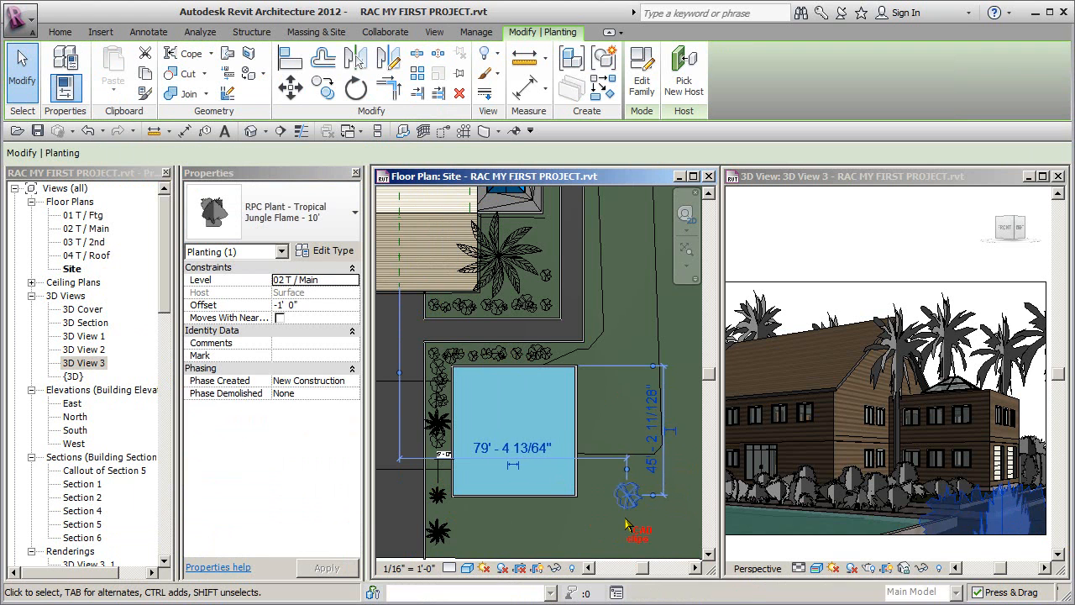
key("Left")
key("Right")
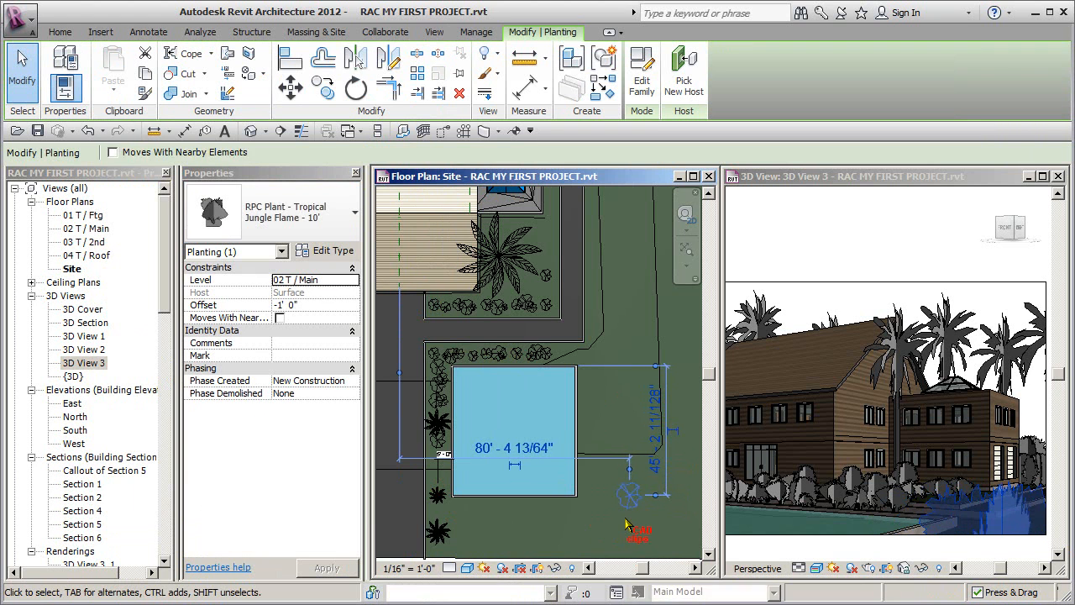
key("Right")
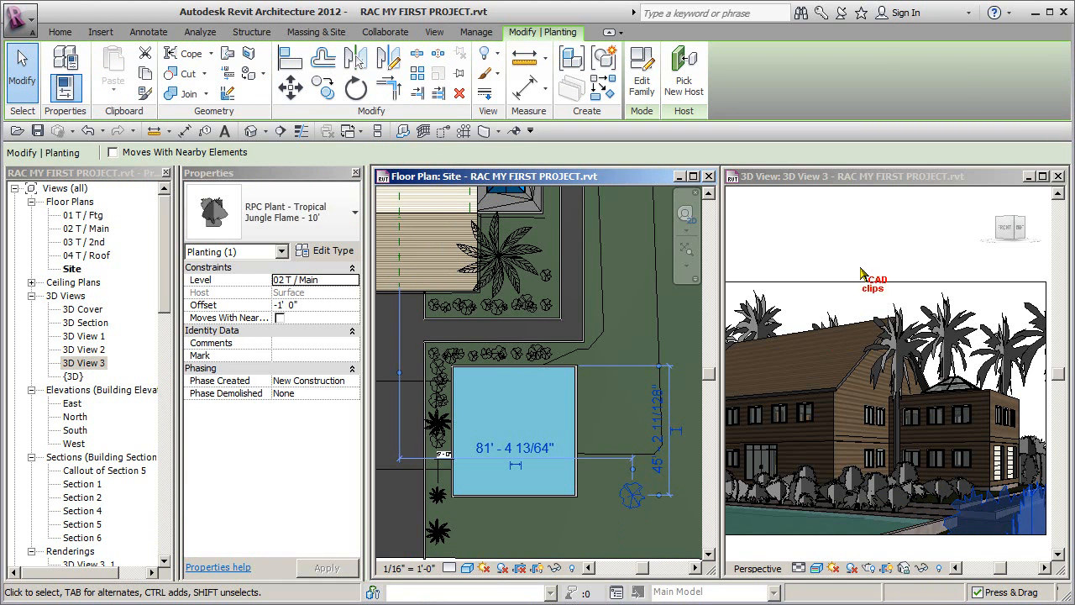
Maximize 3D View 3 with its whole crop region in view and save the project.
left_click(877, 245)
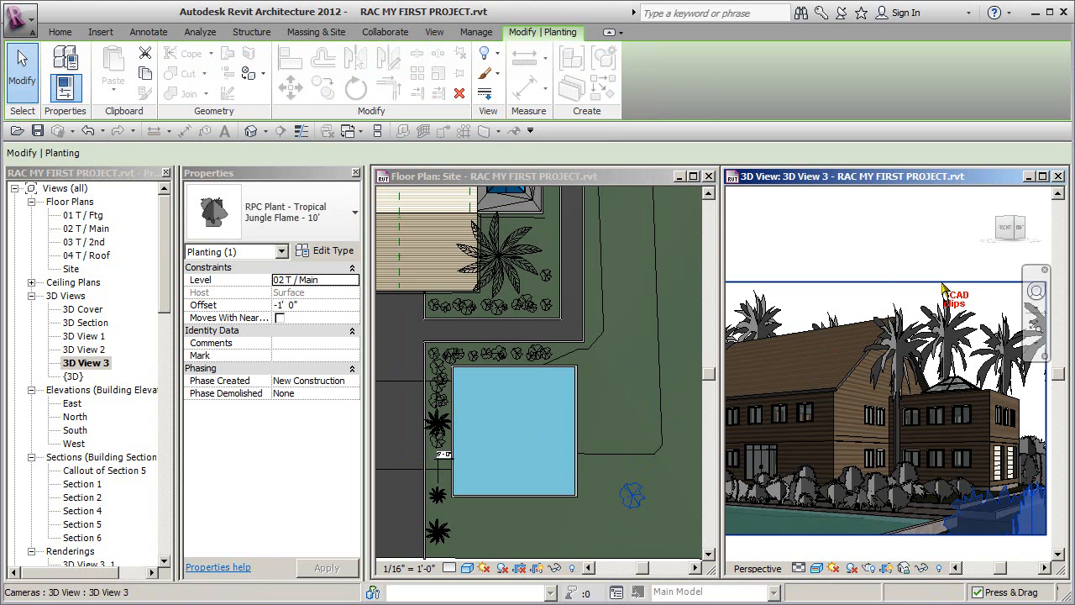
double_click(947, 177)
left_click(822, 448)
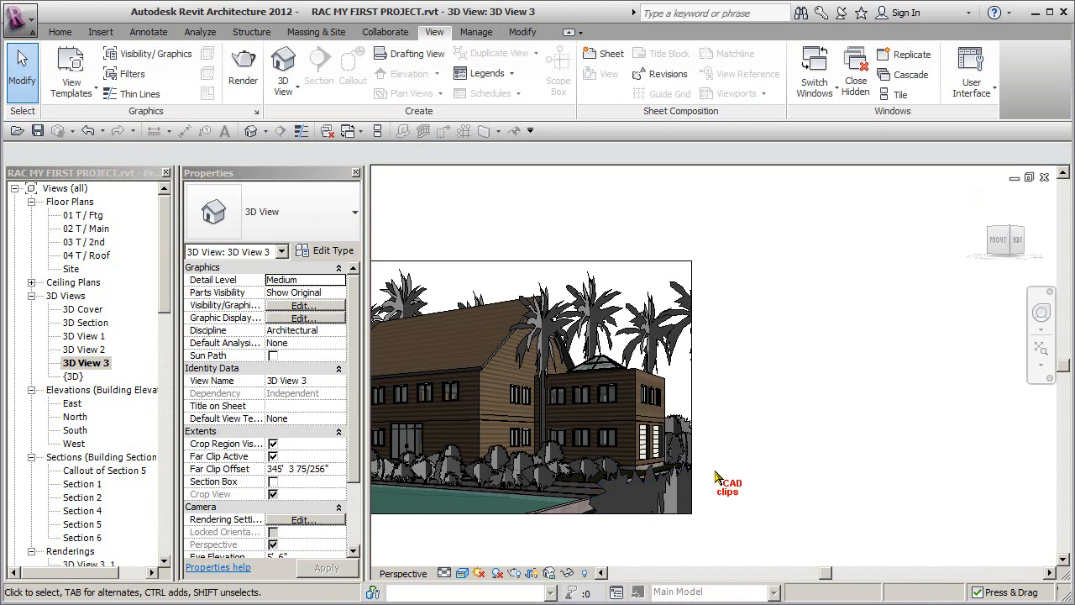
scroll(830, 458, "up", 5)
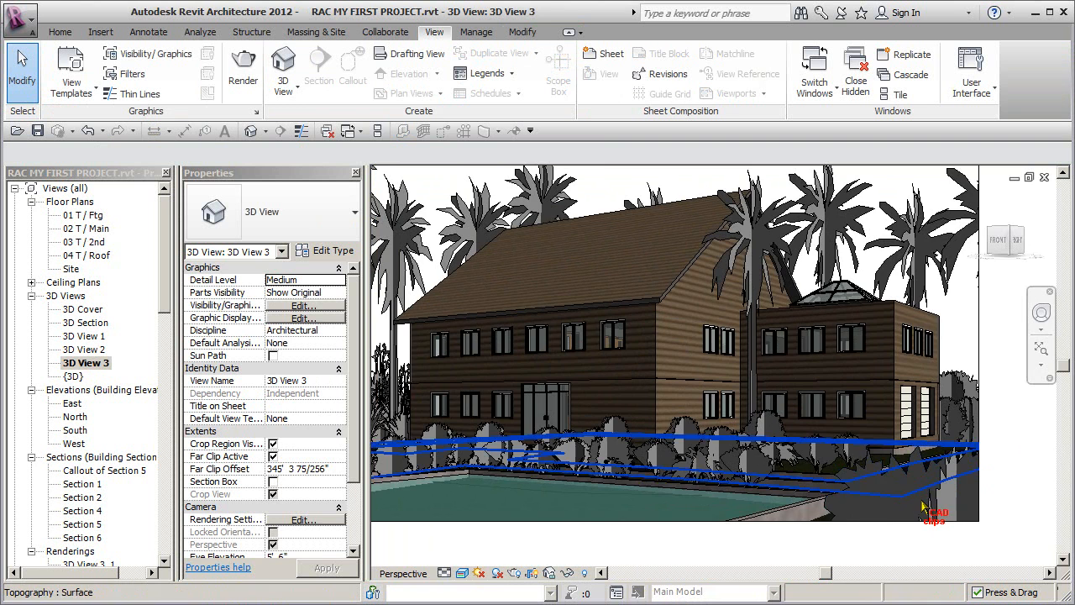
scroll(958, 495, "down", 2)
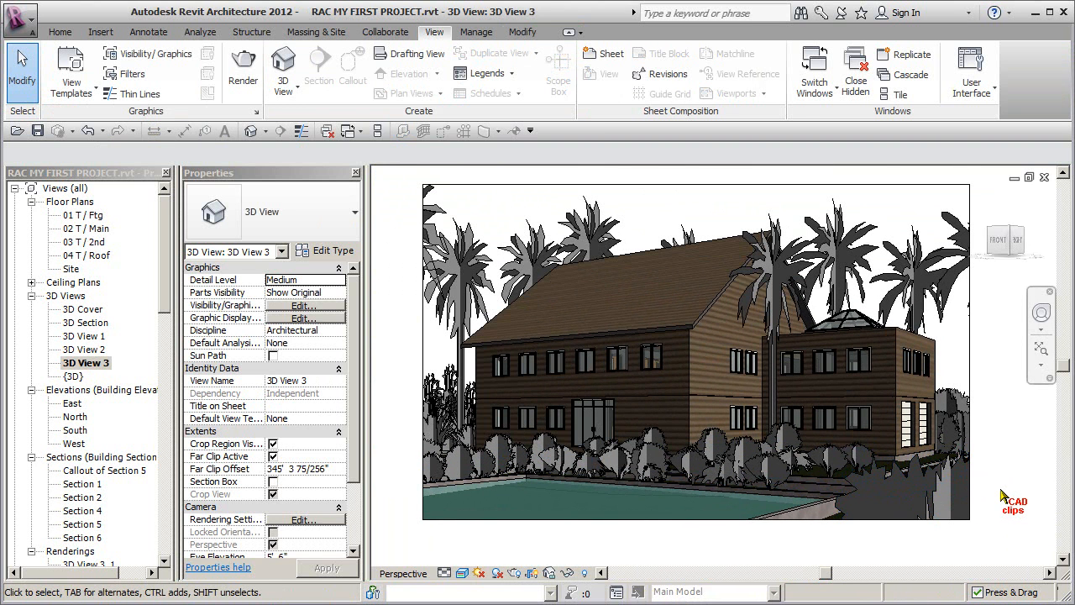
middle_click_drag(1001, 495, 995, 502)
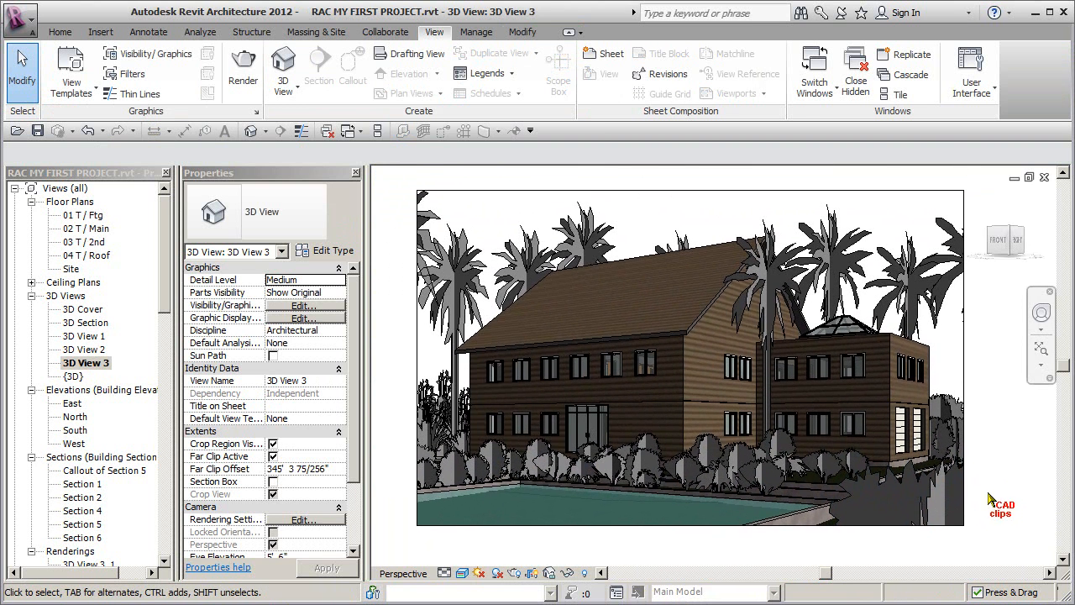
left_click(37, 130)
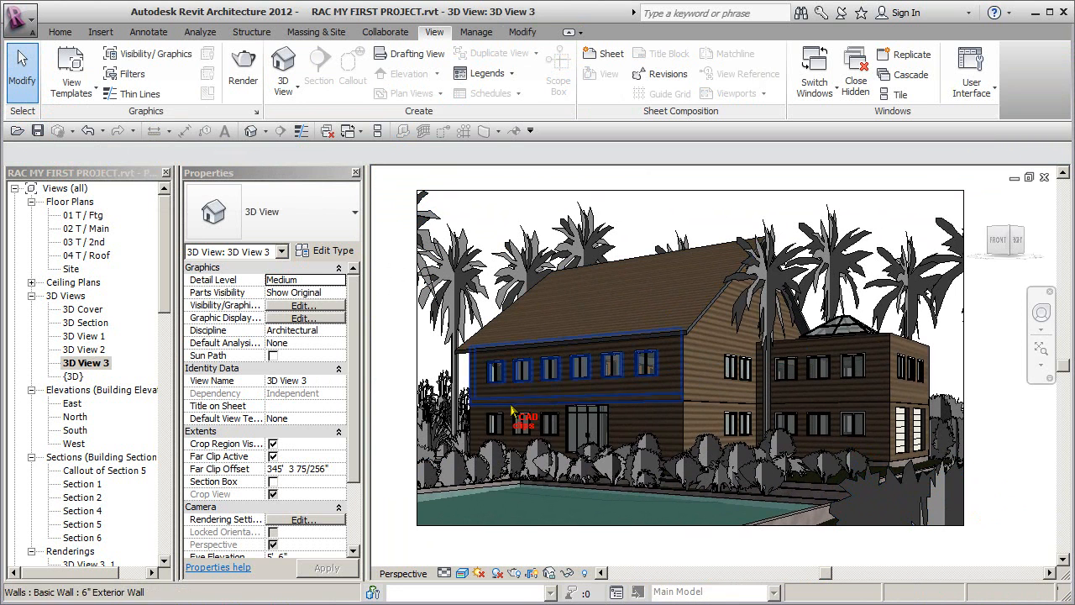
Open the rendering settings for 3D View 3 and set the quality to Best.
left_click(513, 572)
left_click_drag(359, 192, 376, 57)
left_click(345, 117)
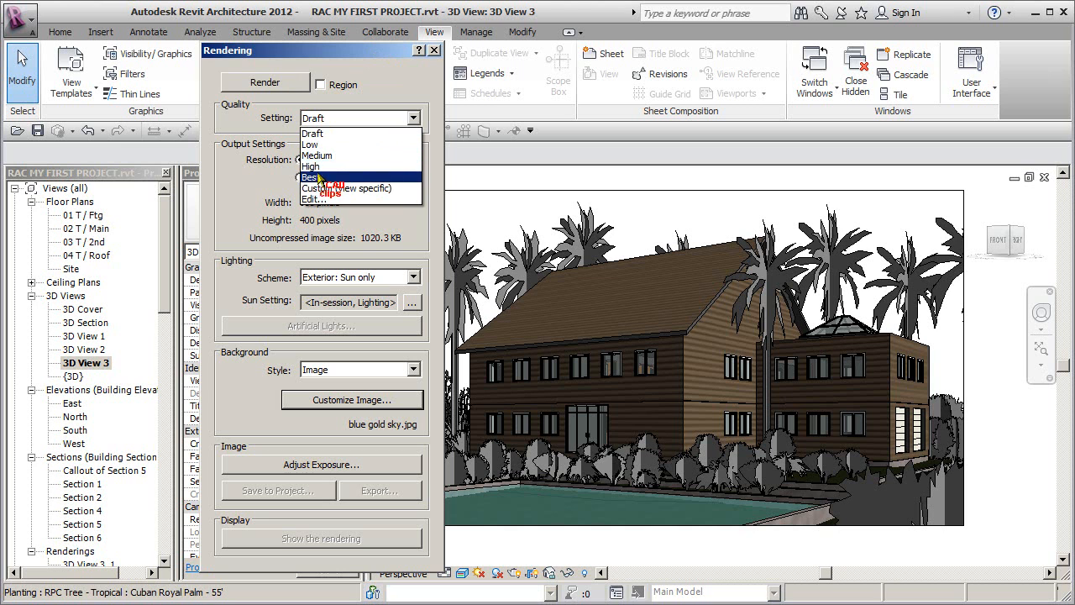
left_click(318, 178)
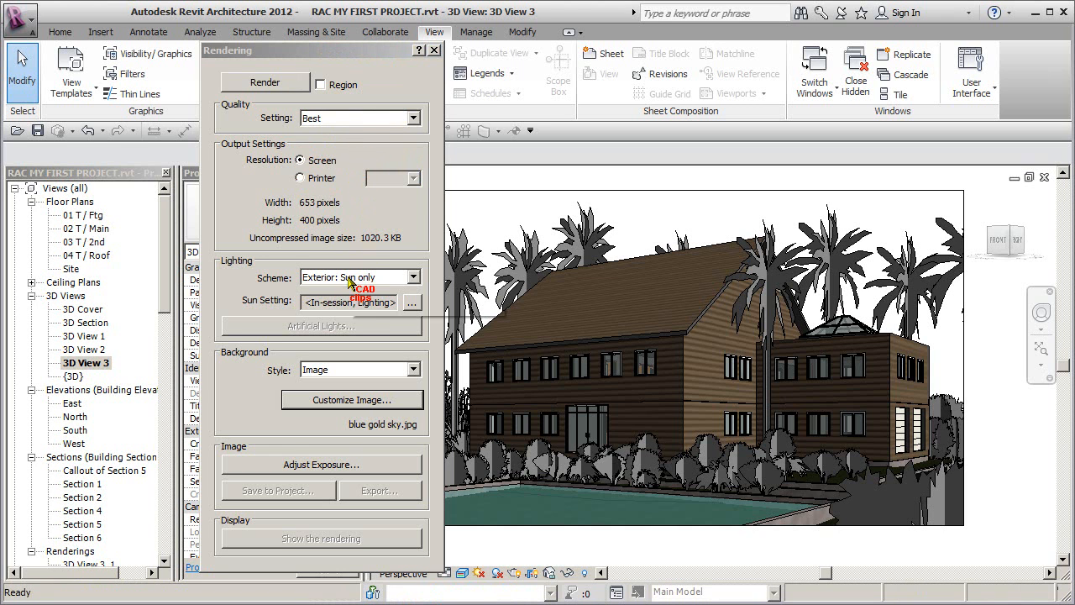
Replace the rendering's background image with TREES.JPG, scaled to Stretch.
left_click(332, 402)
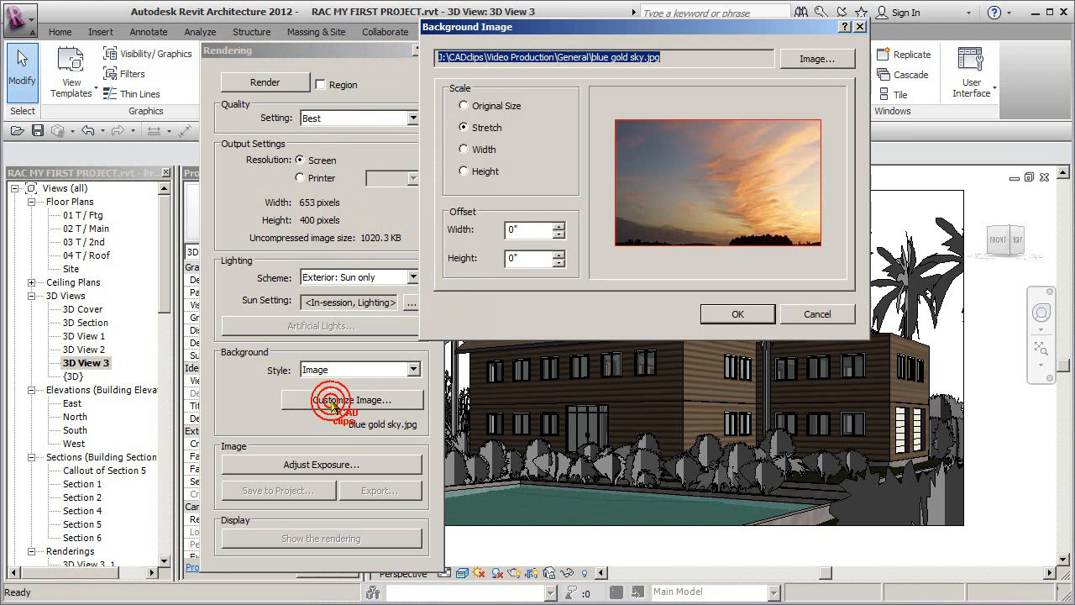
left_click(822, 62)
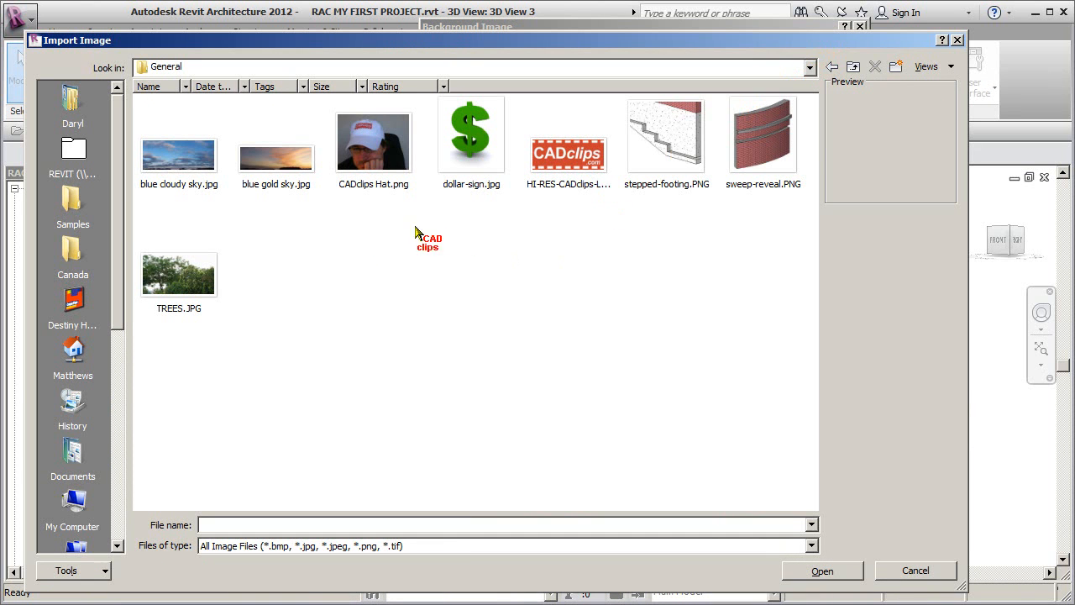
left_click(170, 276)
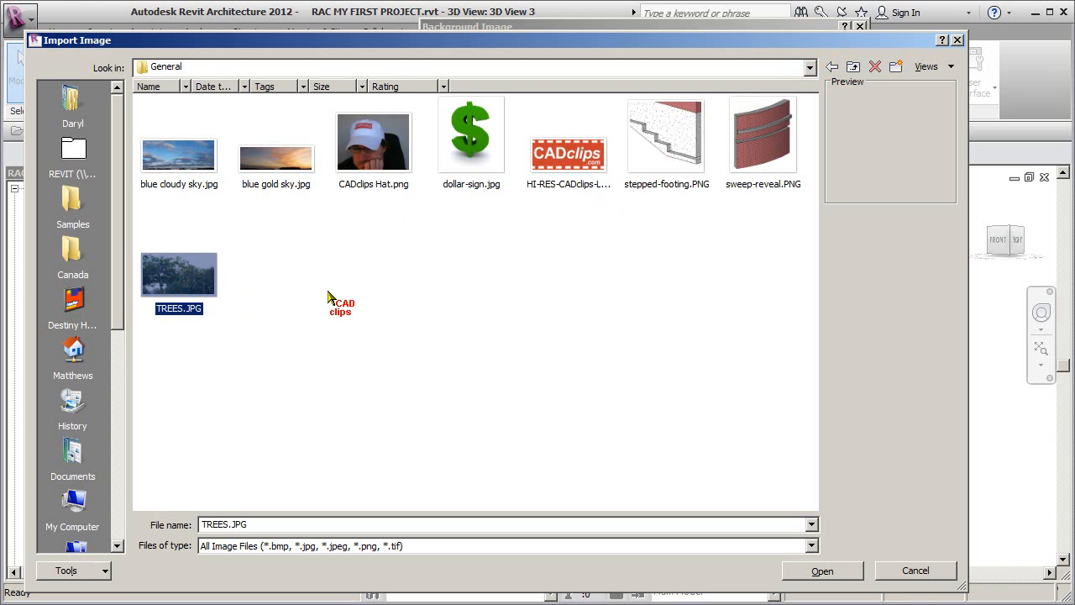
left_click(323, 292)
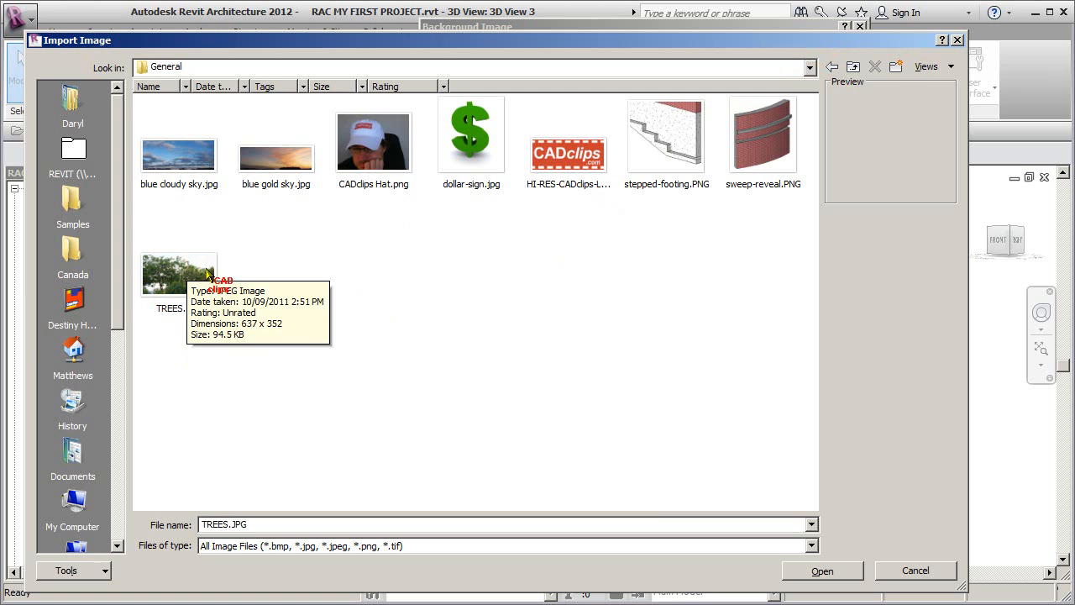
left_click(819, 571)
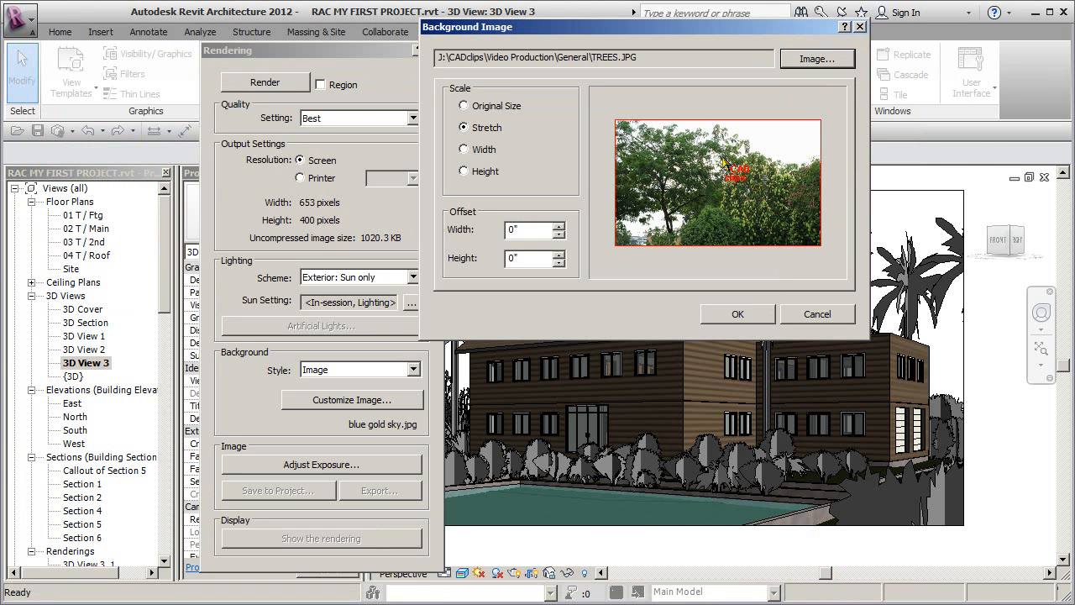
left_click(486, 127)
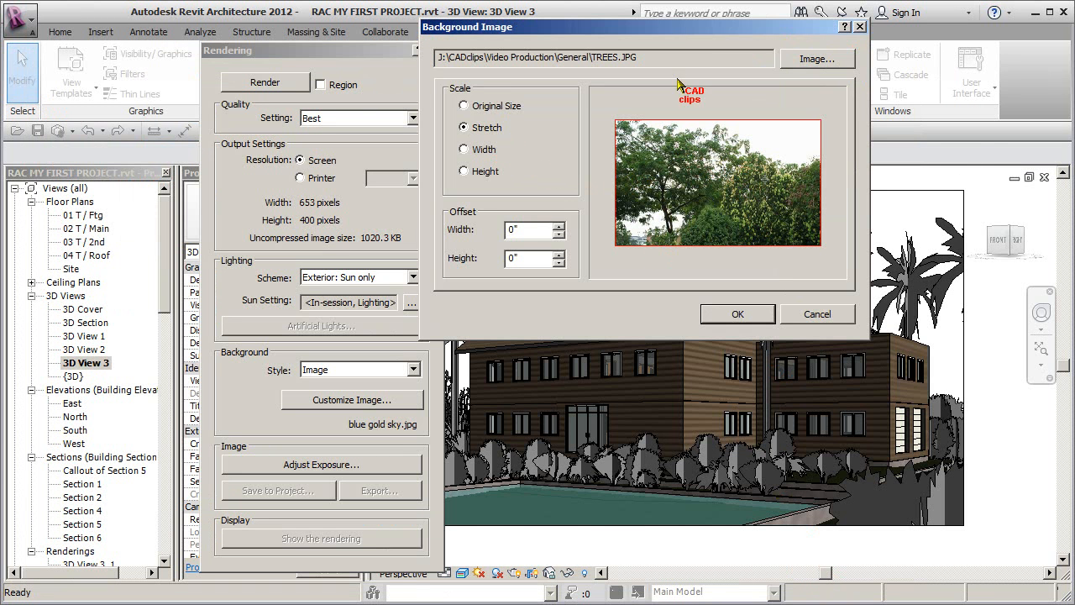
left_click_drag(696, 29, 386, 15)
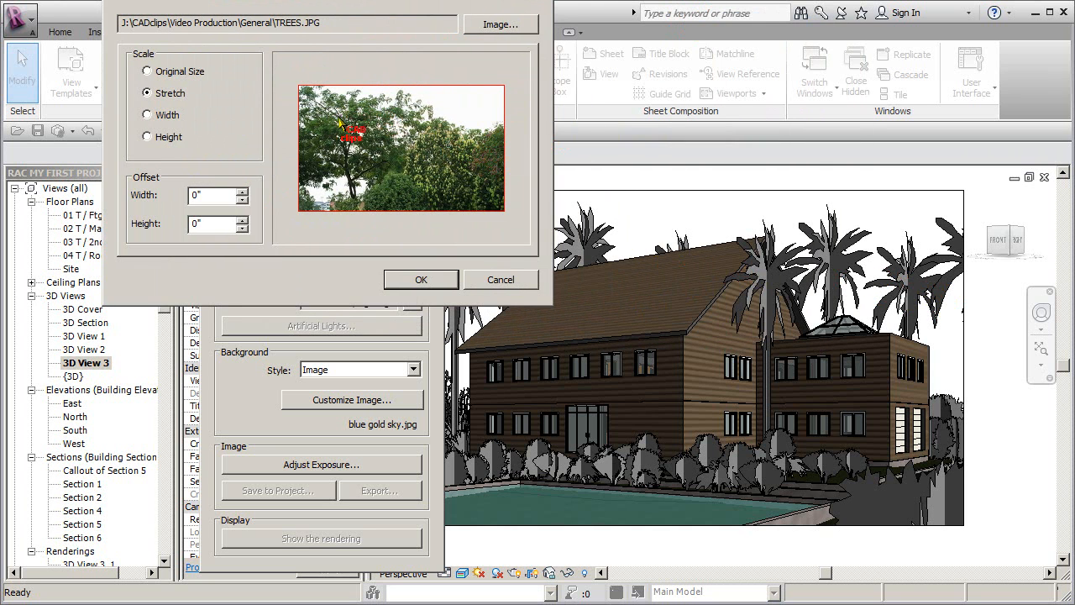
left_click_drag(431, 22, 293, 21)
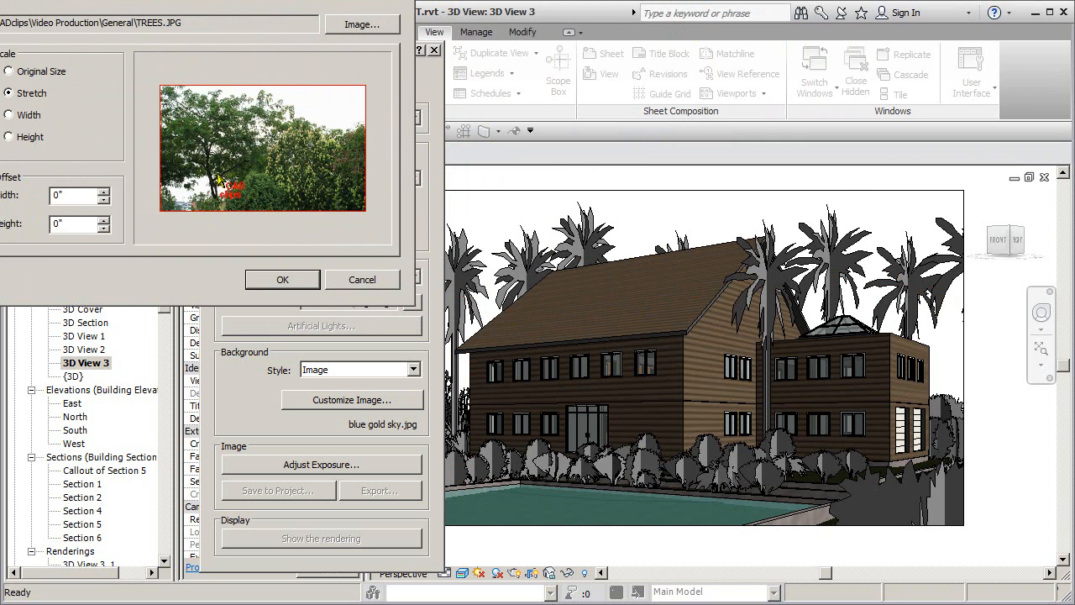
left_click_drag(321, 0, 518, 98)
left_click(489, 374)
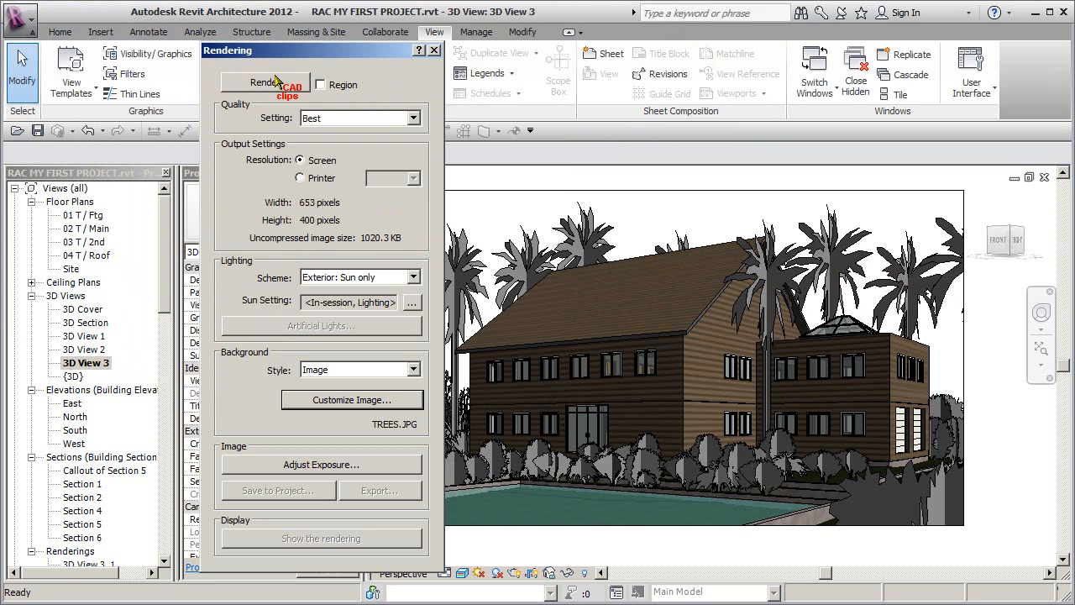
Render 3D View 3 and save the rendered image to the project as 3D View 3_2.
left_click(271, 82)
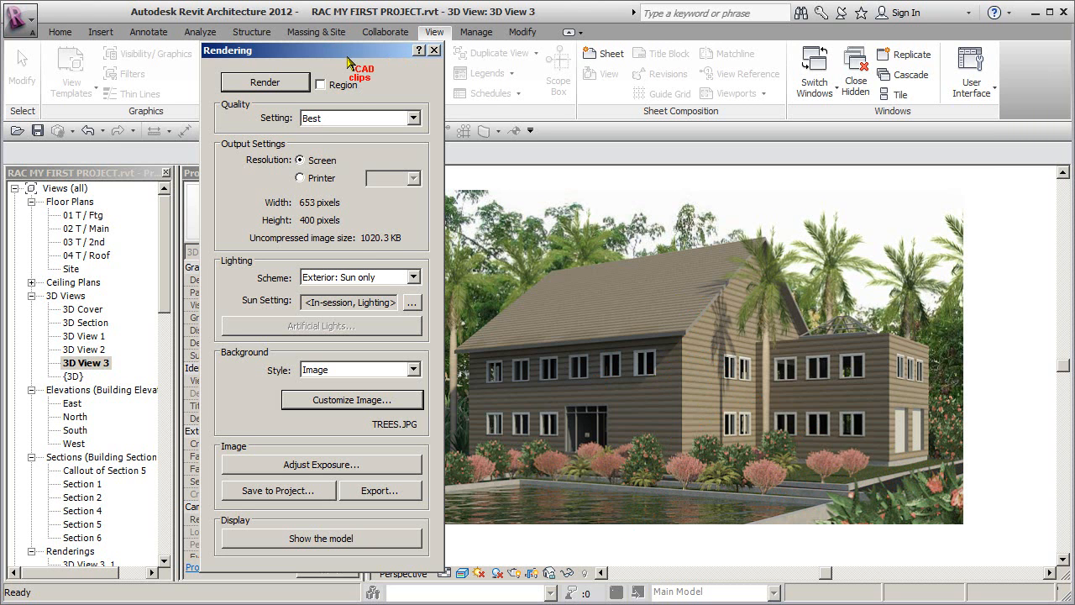
left_click_drag(349, 55, 238, 33)
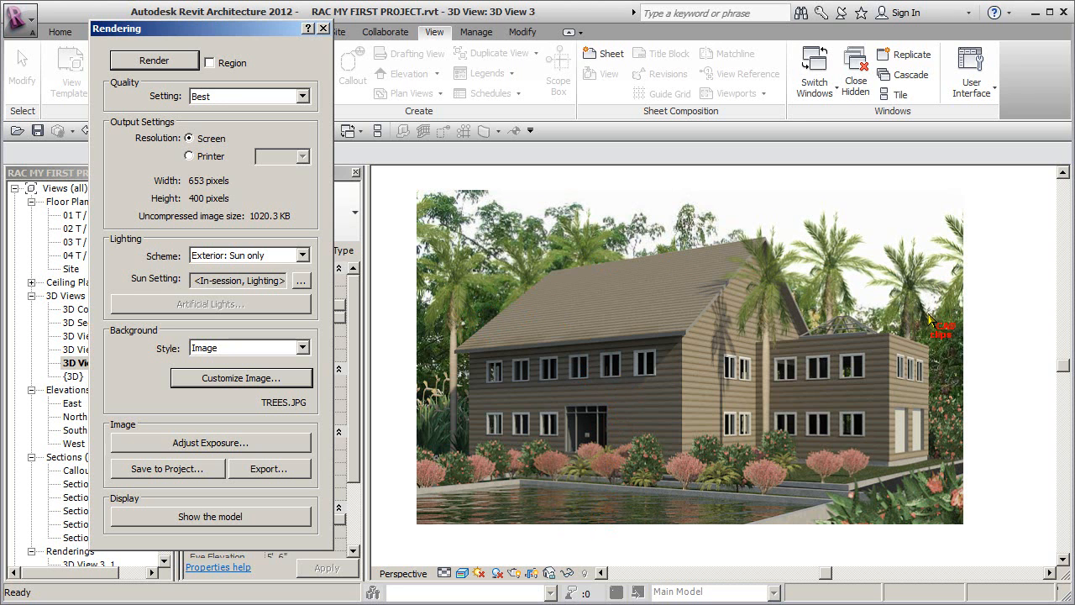
left_click(185, 469)
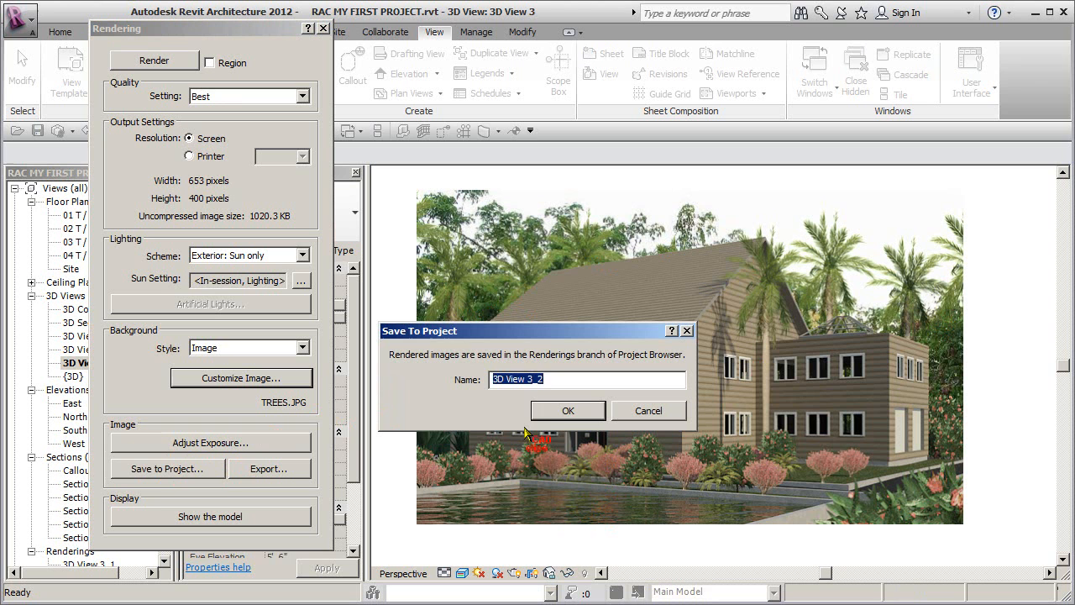
left_click(570, 380)
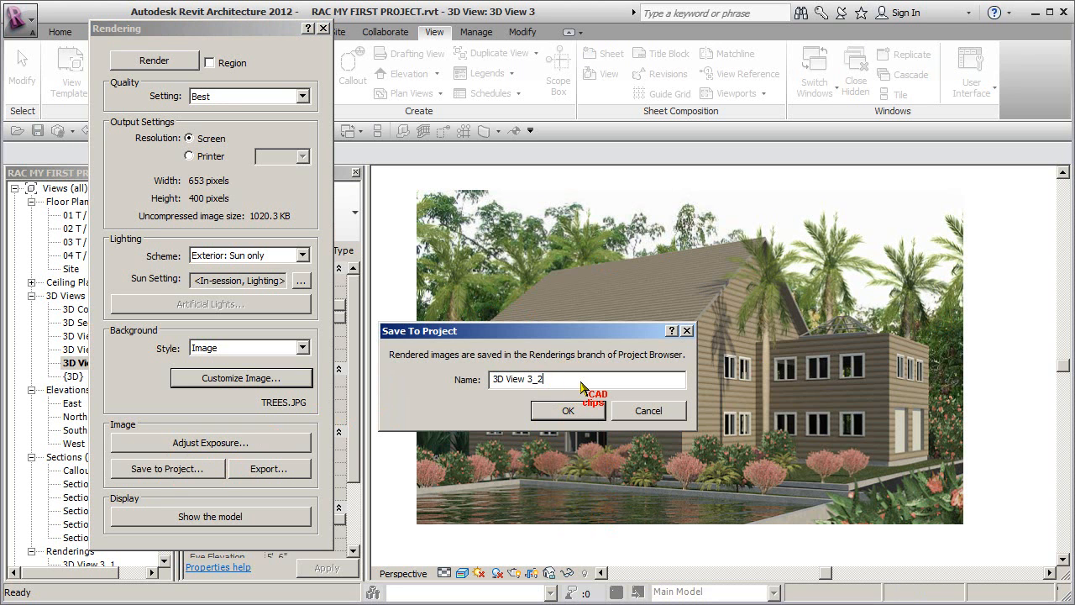
left_click(568, 410)
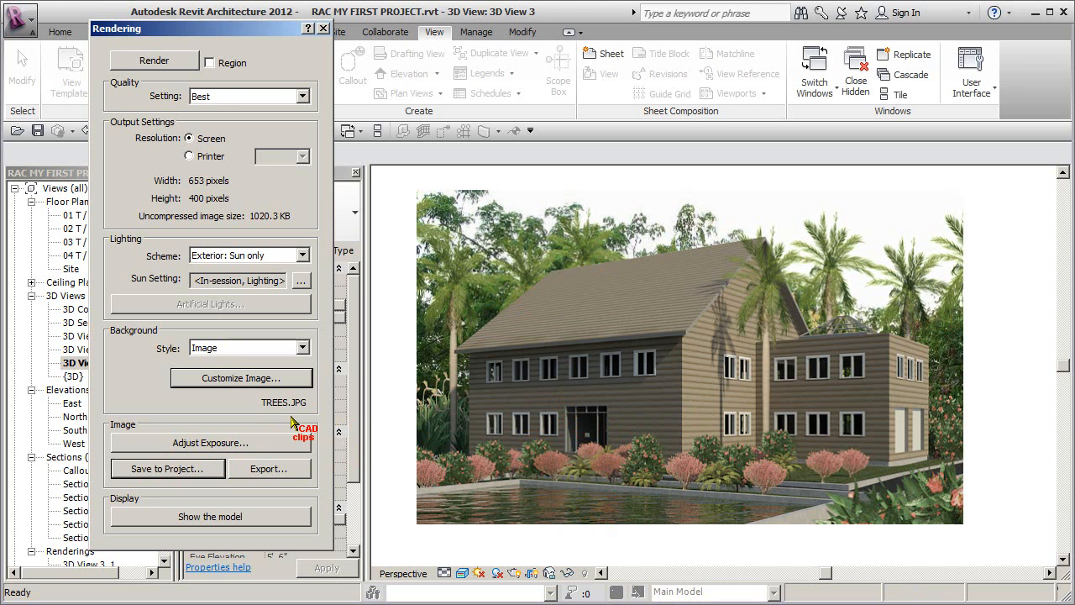
Open the exposure adjustment for the rendered image and apply its default settings.
left_click(236, 444)
left_click_drag(63, 132, 294, 100)
left_click(261, 130)
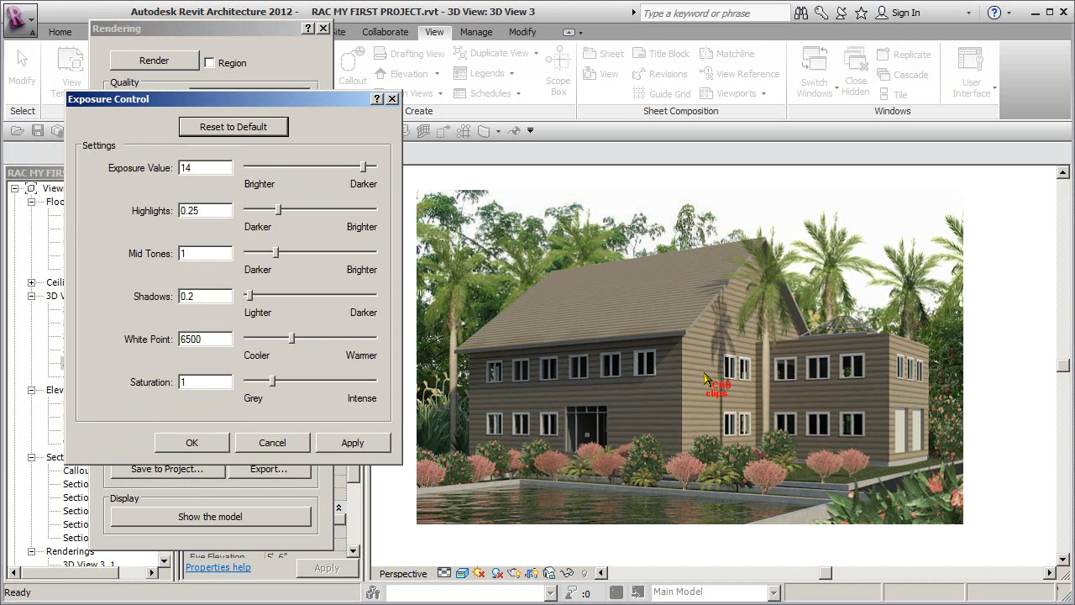
left_click(352, 443)
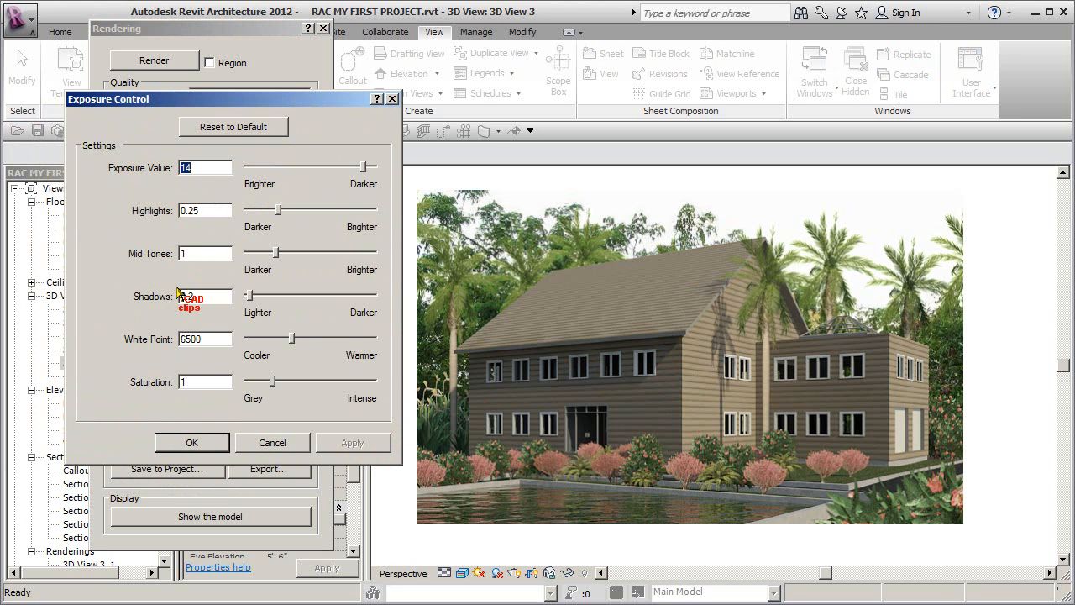
Try brighter exposure values of 10.26, 13.12 and 13.69 on the rendered image.
left_click_drag(365, 168, 342, 167)
left_click(353, 442)
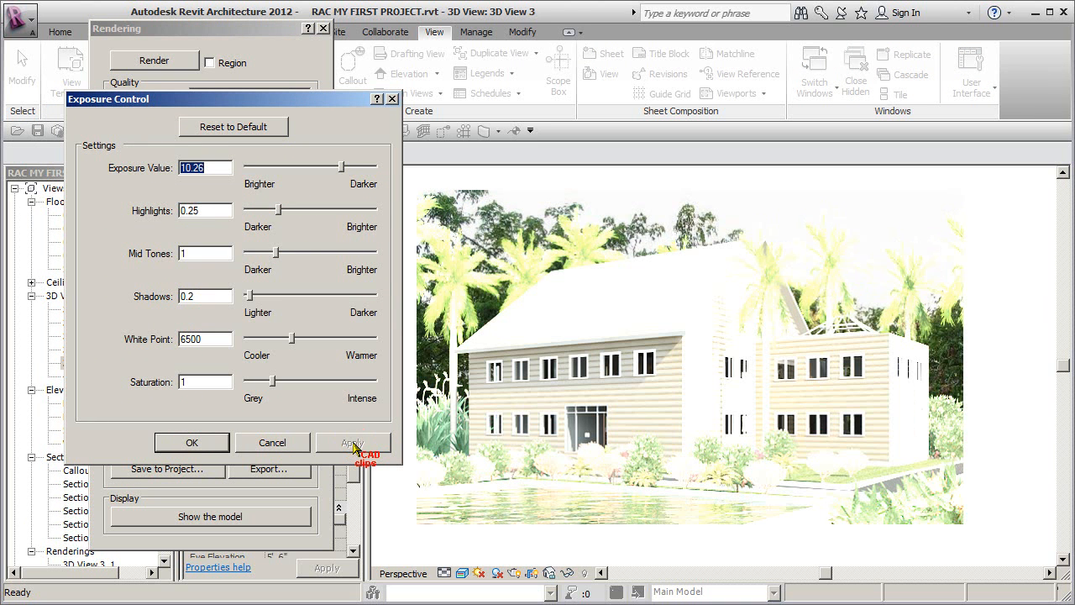
left_click_drag(344, 167, 360, 168)
left_click(353, 443)
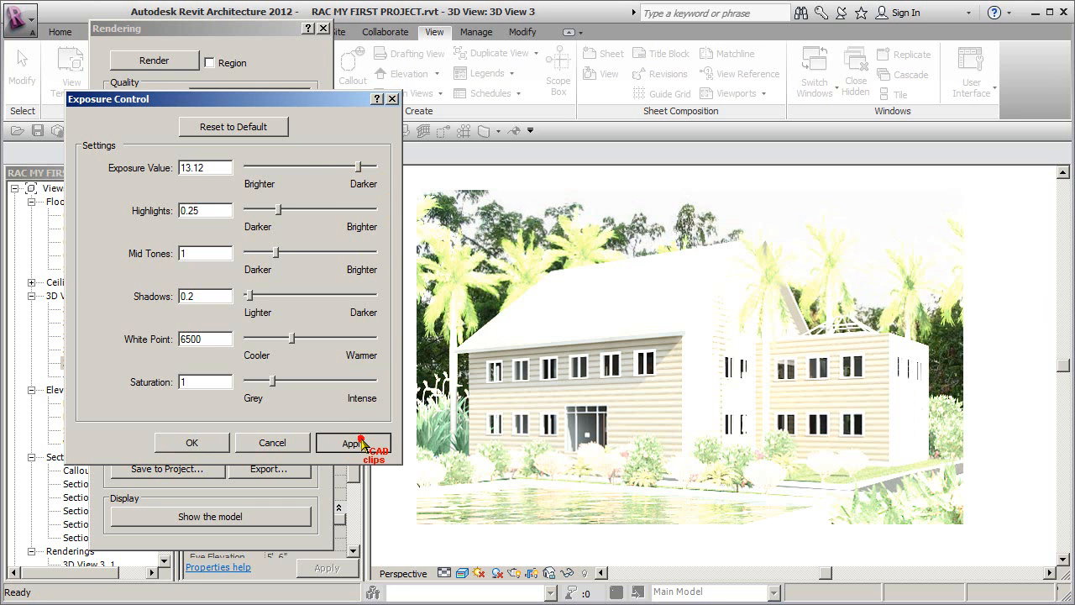
left_click_drag(360, 167, 363, 167)
left_click(353, 443)
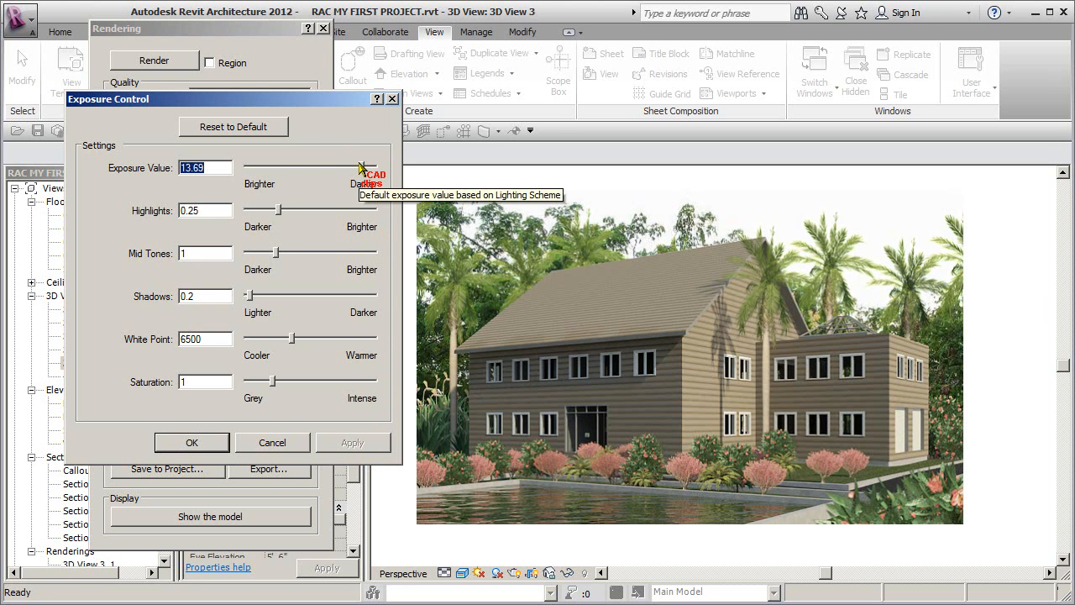
Darken the rendered image's mid tones to 0.81 and raise its highlights in stages to 0.5.
left_click_drag(277, 253, 272, 252)
left_click(357, 443)
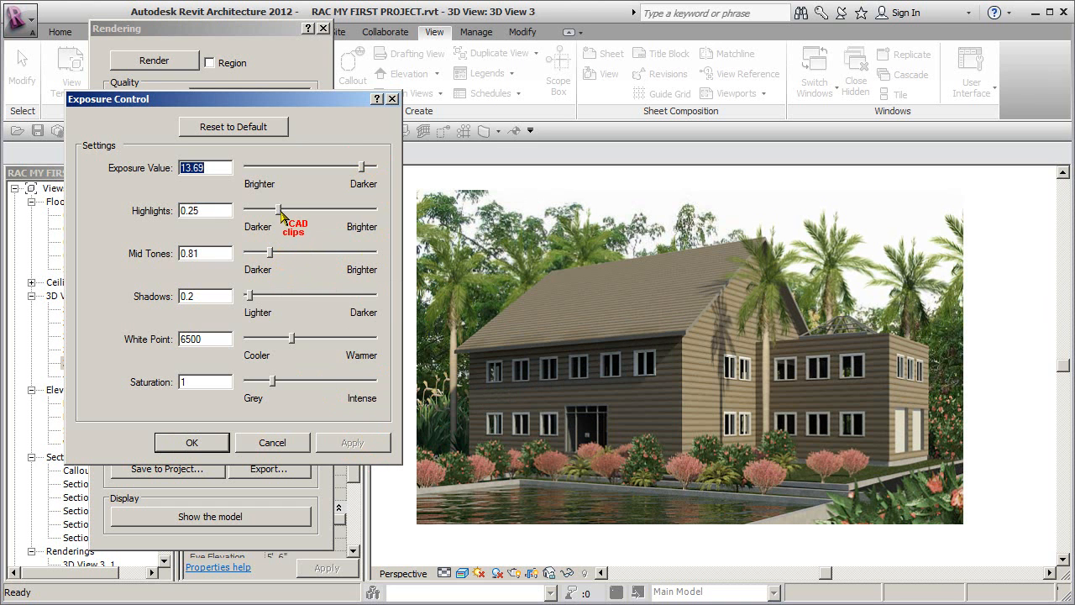
left_click_drag(278, 210, 285, 213)
left_click(357, 442)
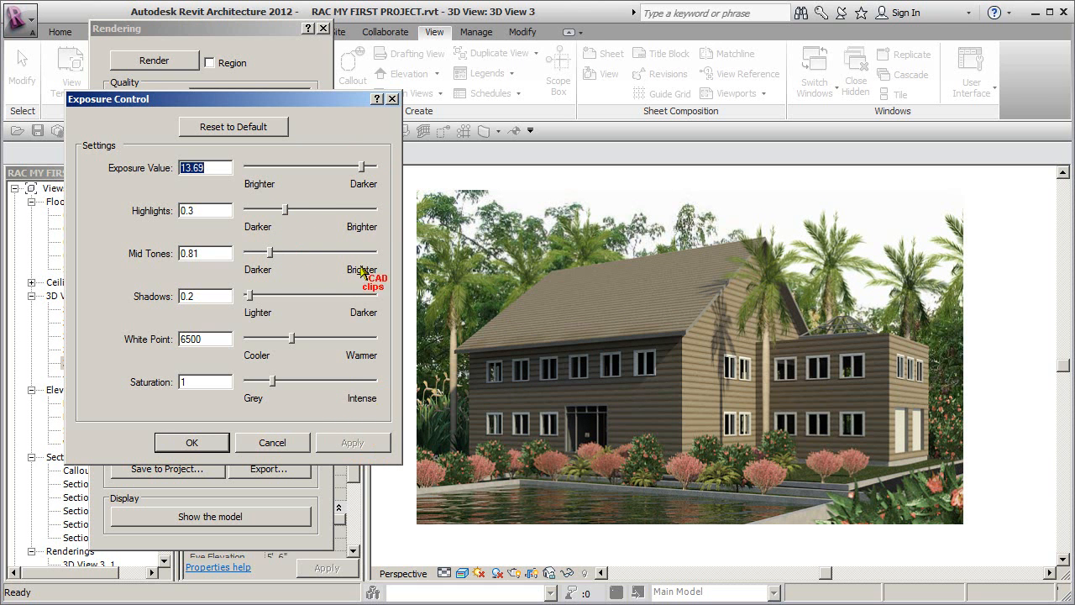
left_click_drag(285, 212, 296, 211)
left_click(351, 443)
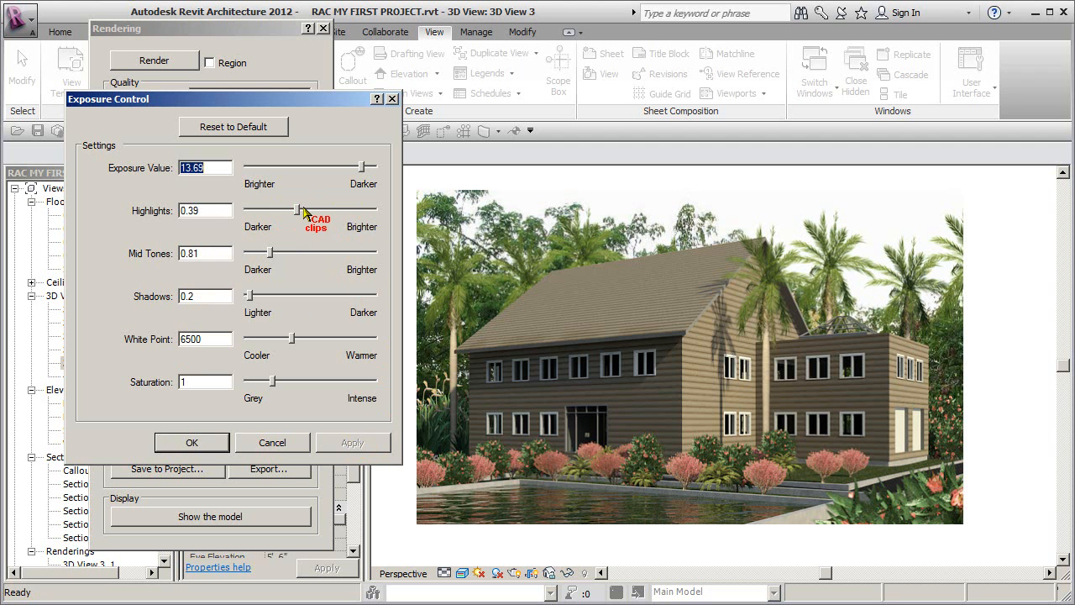
left_click_drag(298, 210, 311, 210)
left_click(350, 443)
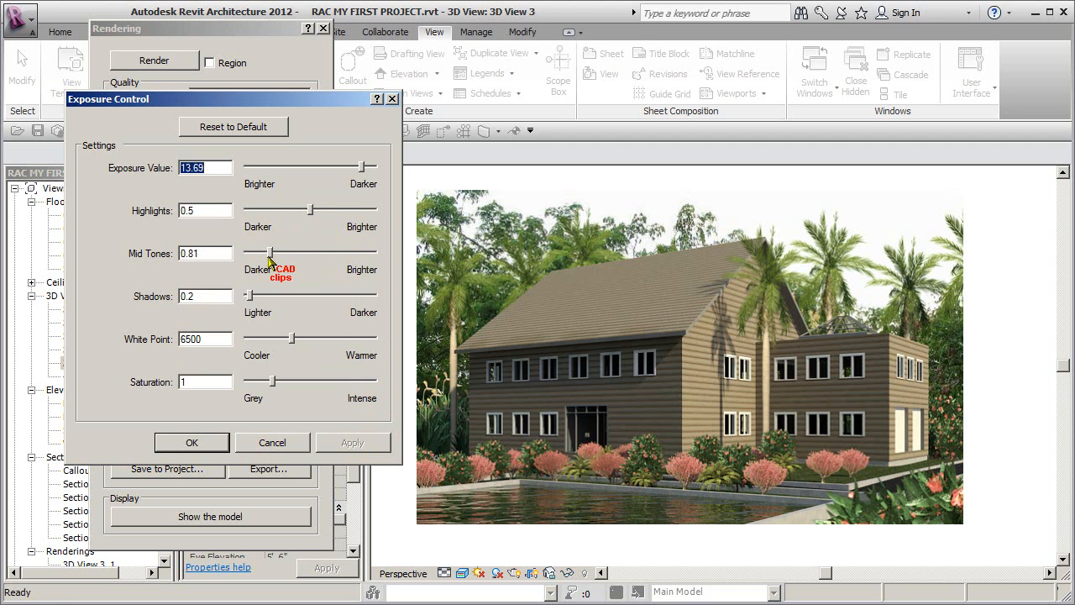
Set the rendered image's mid tones to 0.86 and its exposure value to 13.84.
left_click_drag(269, 252, 275, 253)
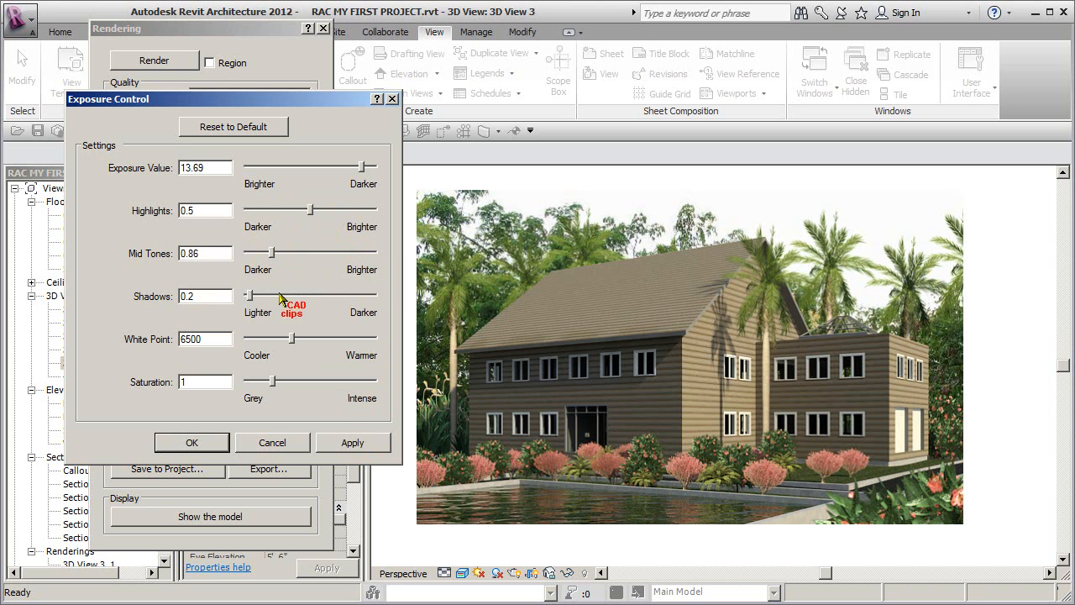
left_click(344, 441)
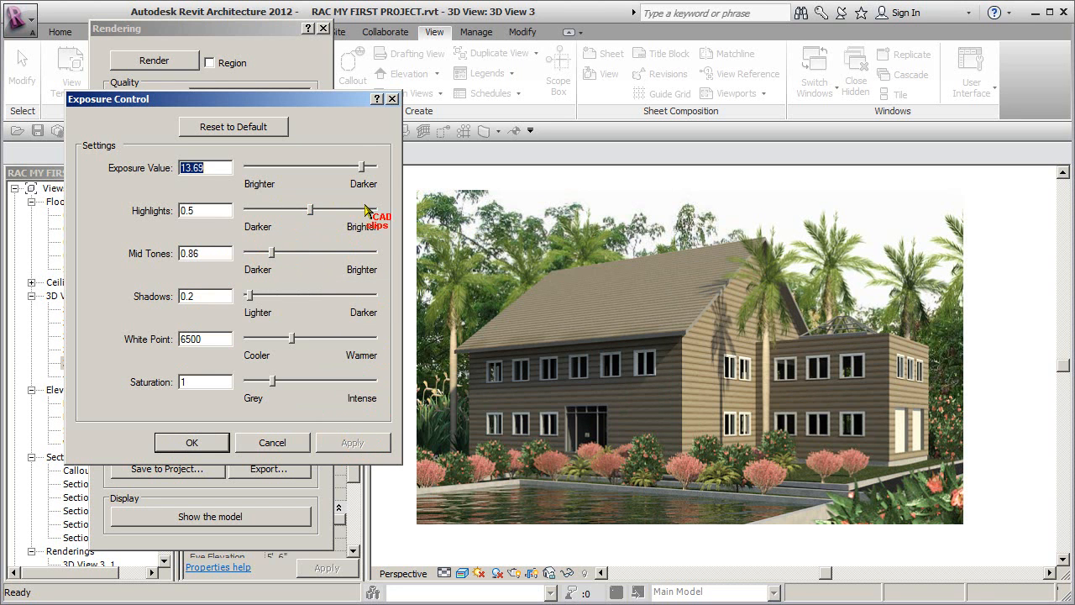
left_click_drag(363, 168, 361, 161)
left_click(348, 442)
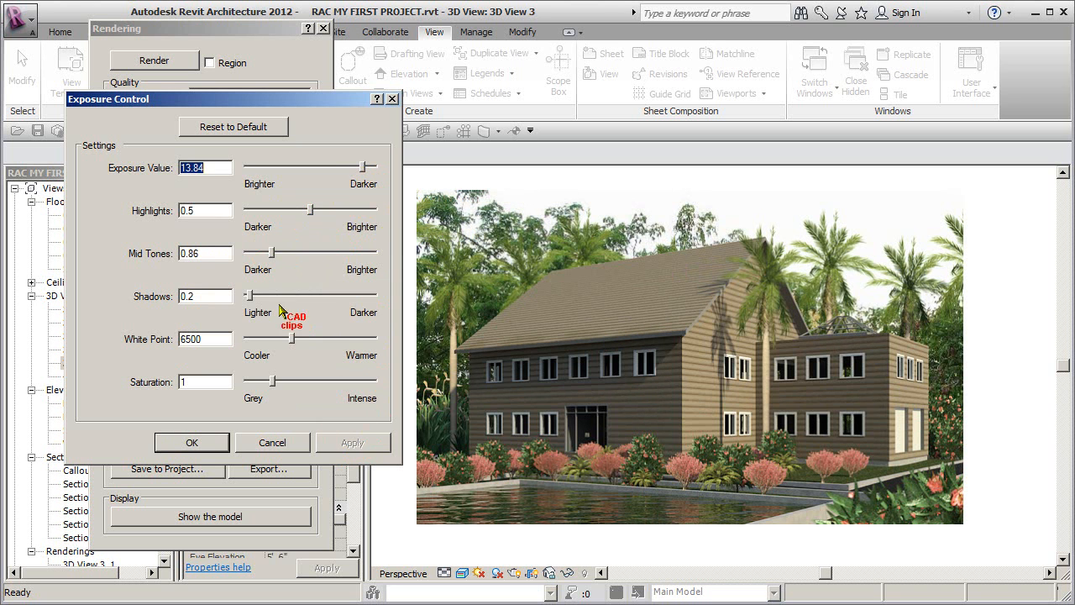
Try a shadows value of 0.35 on the rendered image, then restore it to 0.2.
left_click_drag(252, 296, 257, 297)
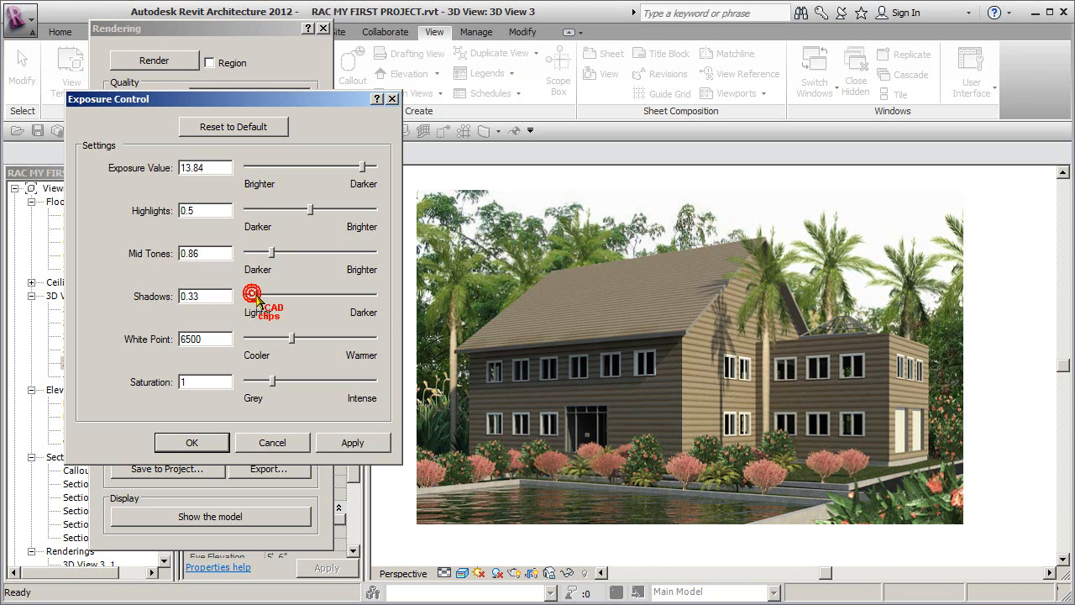
left_click(350, 442)
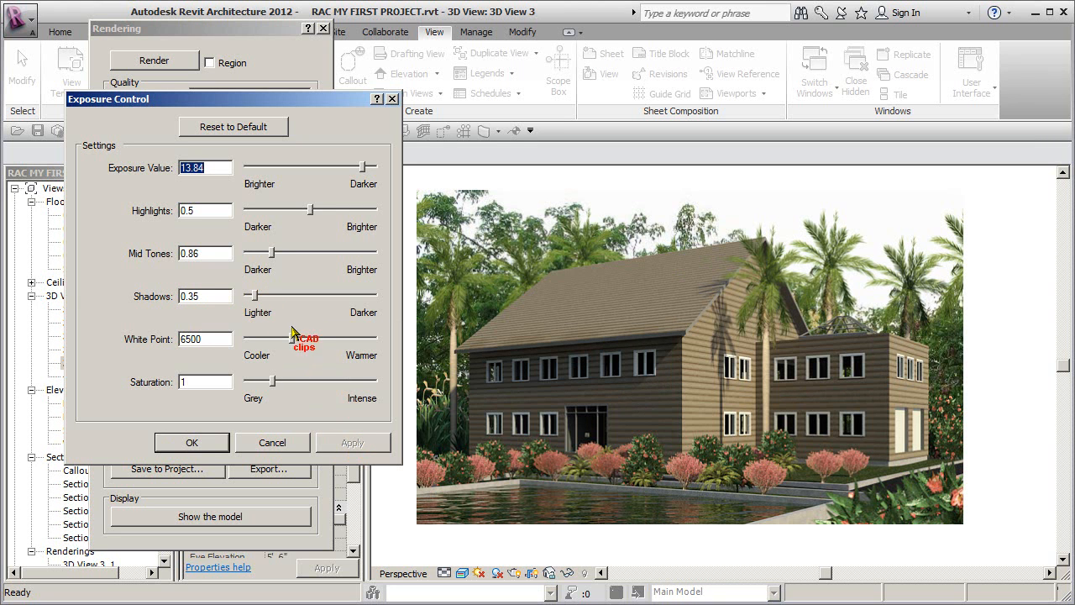
left_click_drag(256, 295, 250, 298)
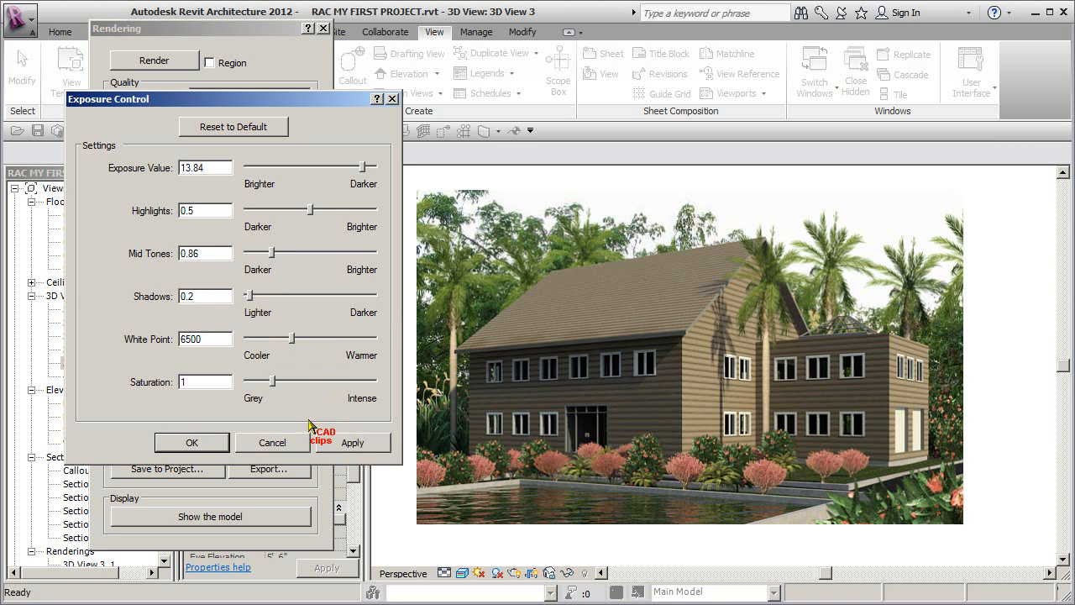
left_click(349, 443)
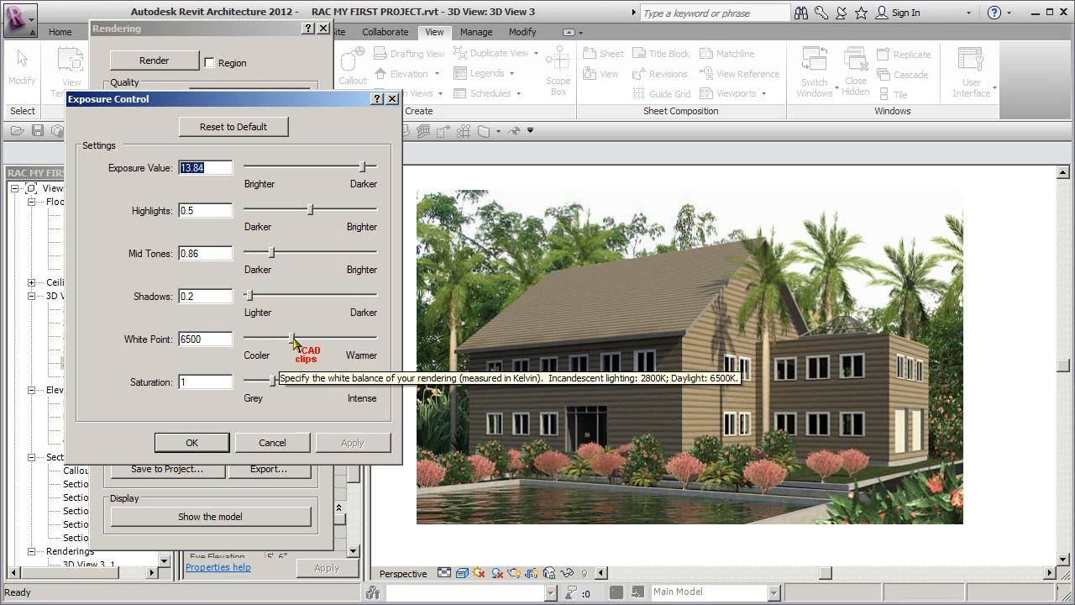
Try cooler white points of 4981.20 and 5839.20 on the rendered image.
mouse_move(292, 339)
left_mouse_down()
mouse_move(346, 357)
mouse_move(340, 339)
mouse_move(249, 339)
mouse_move(278, 339)
left_mouse_up()
left_click(352, 441)
left_click(351, 442)
left_click(351, 442)
left_click(357, 445)
left_click(342, 445)
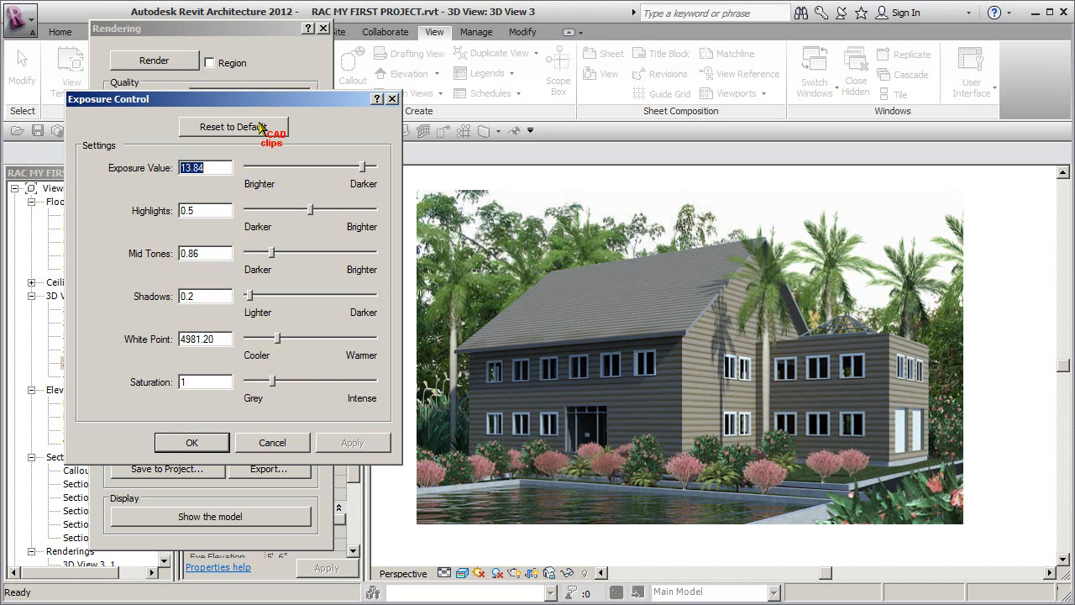
left_click(284, 339)
mouse_move(284, 339)
left_mouse_down()
mouse_move(306, 340)
mouse_move(285, 339)
left_mouse_up()
left_click(346, 438)
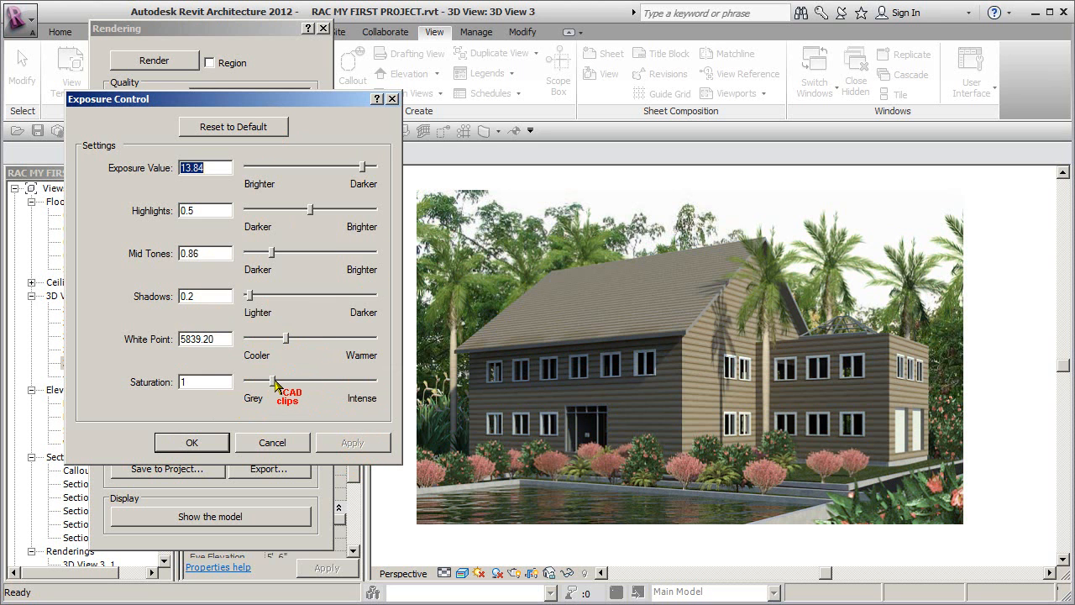
Apply a saturation of 1.34, after trying 3.04, and a cooler white point of 5245.20 to the rendered image.
left_click_drag(274, 382, 324, 382)
left_click(361, 442)
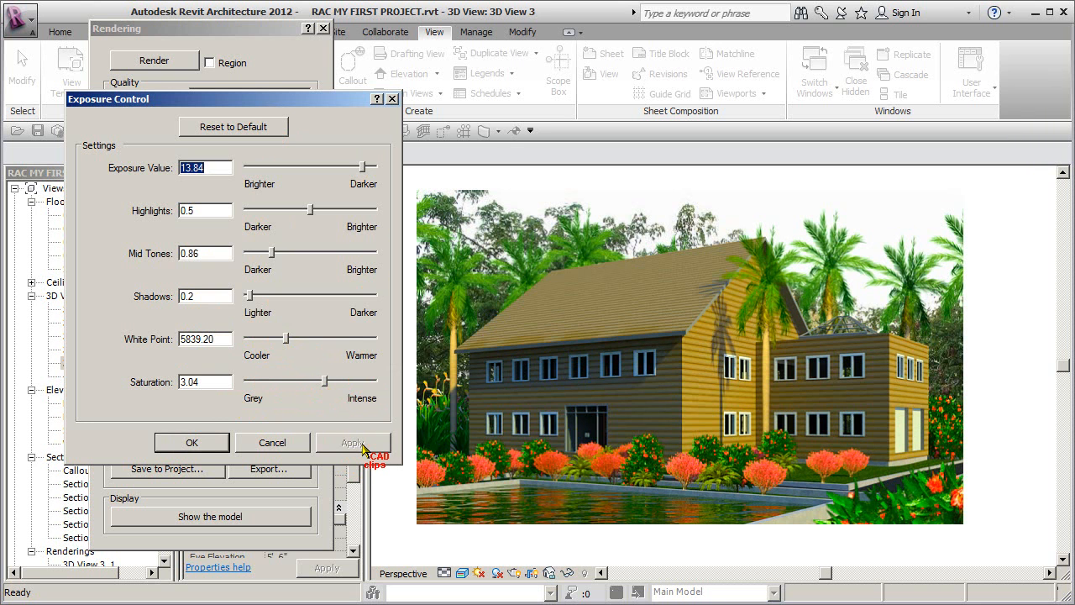
left_click_drag(326, 382, 280, 382)
left_click(349, 443)
left_click(327, 443)
left_click(349, 442)
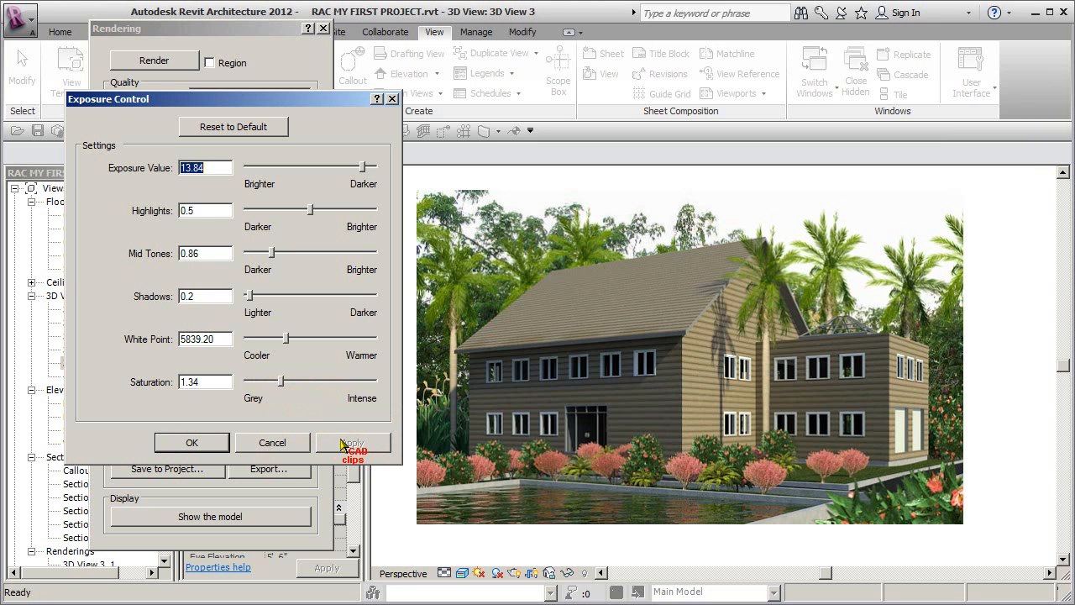
left_click_drag(286, 338, 283, 340)
left_click(357, 443)
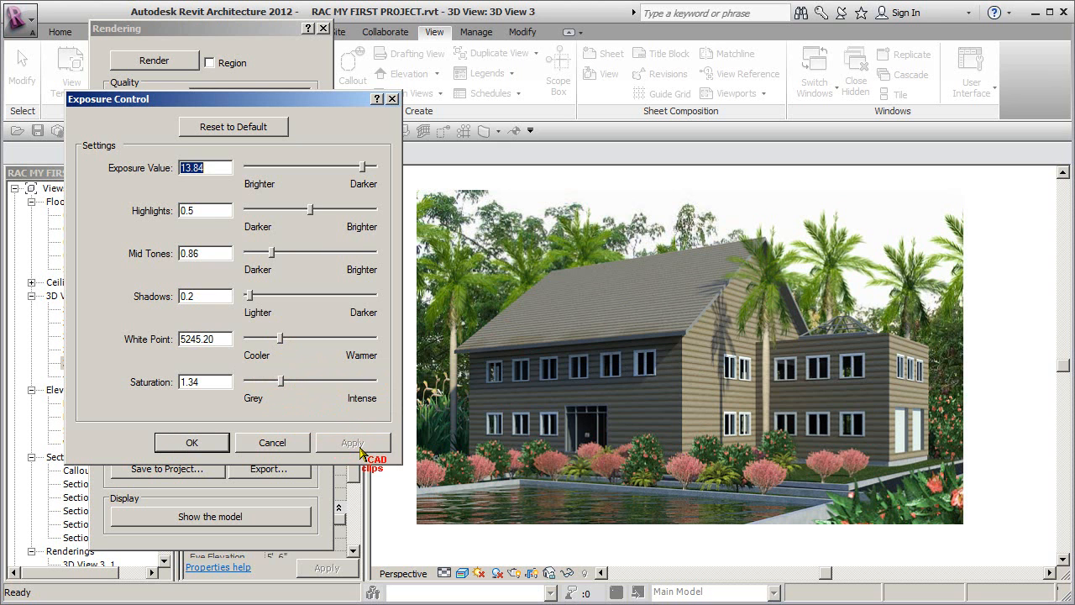
Apply a white point of 5509.20 and a shadows value of 0.15 to the rendered image.
left_click(282, 340)
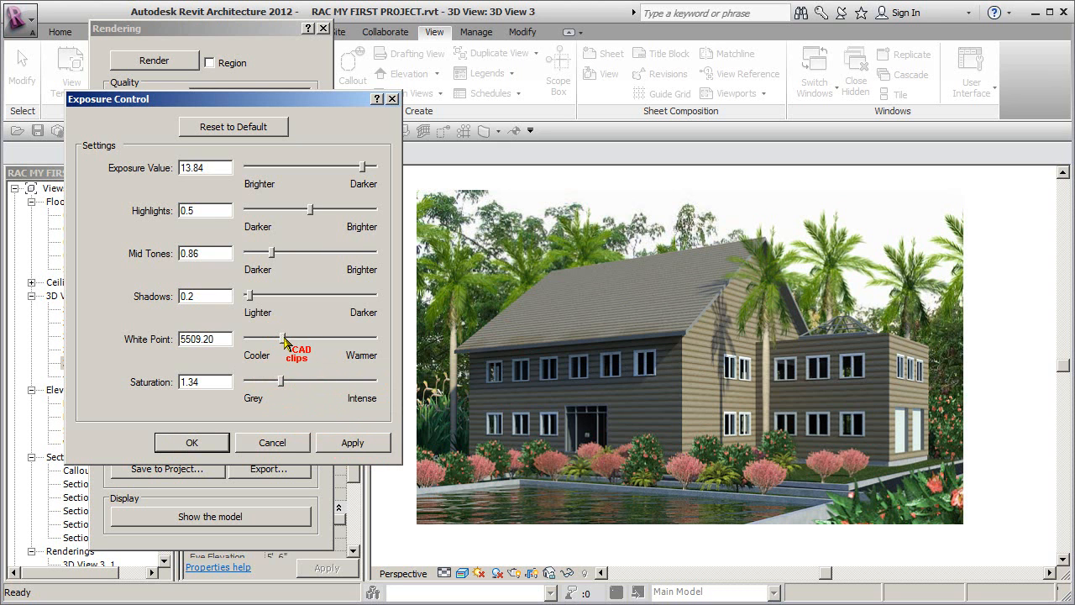
left_click(352, 442)
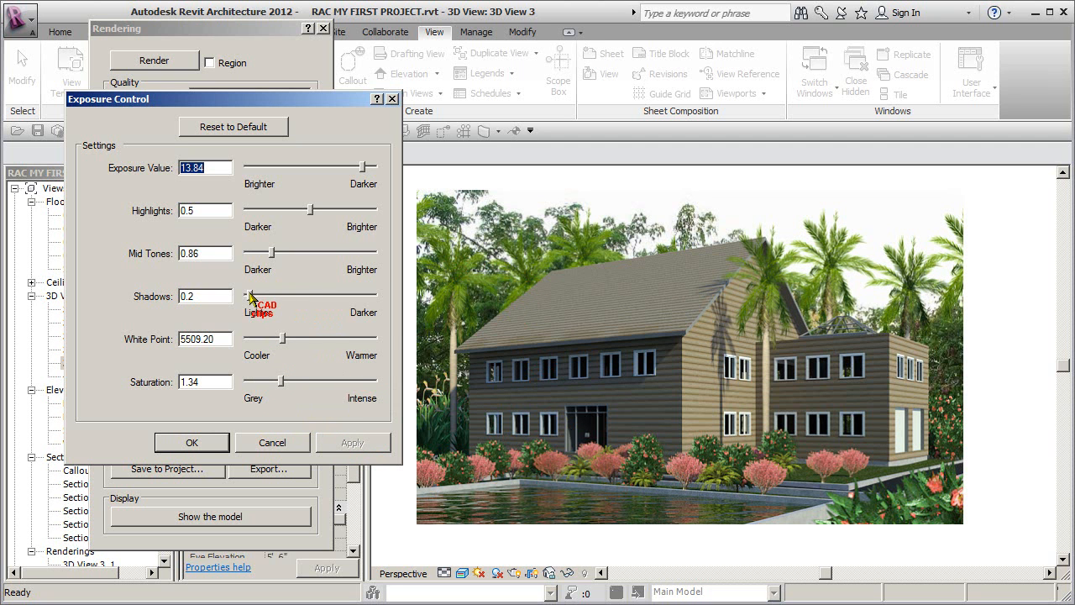
left_click_drag(251, 295, 248, 296)
left_click(352, 443)
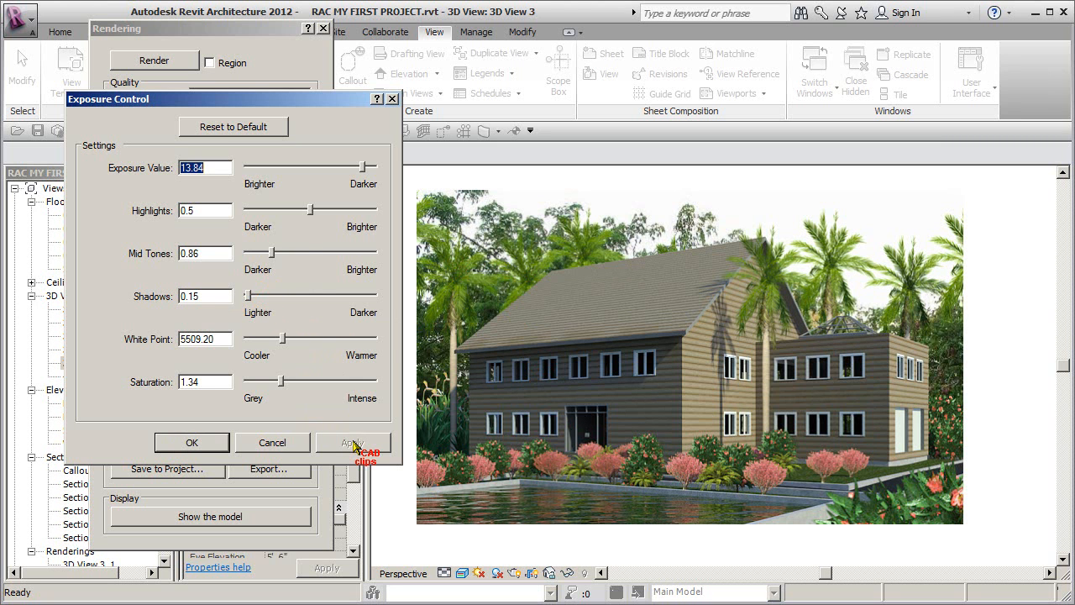
Apply mid tones of 0.84 to the rendered image after trying 1.07.
left_click_drag(270, 253, 278, 253)
left_click(351, 443)
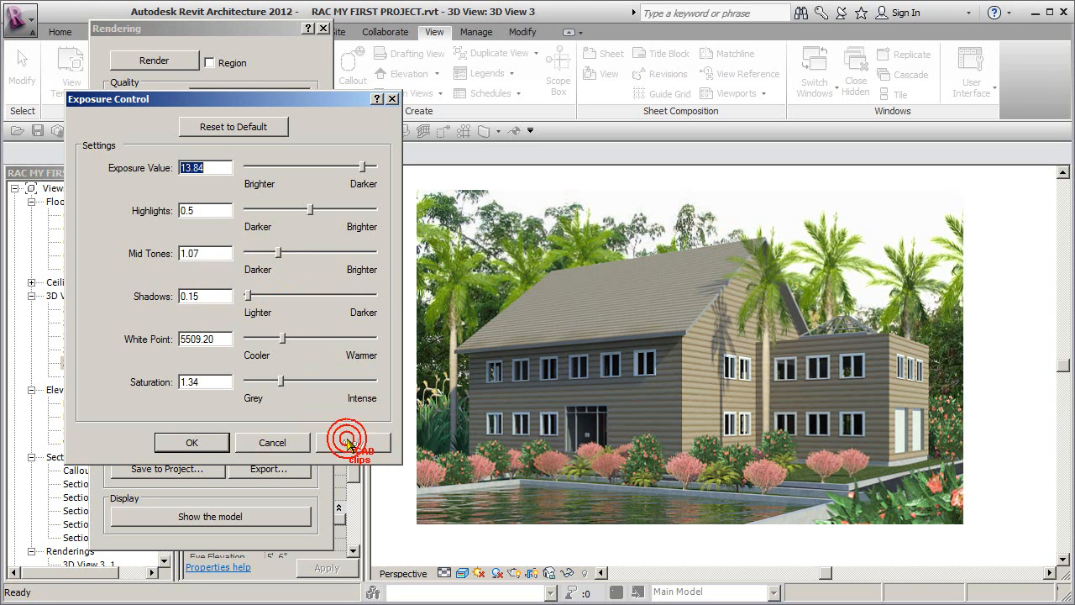
left_click_drag(278, 253, 271, 252)
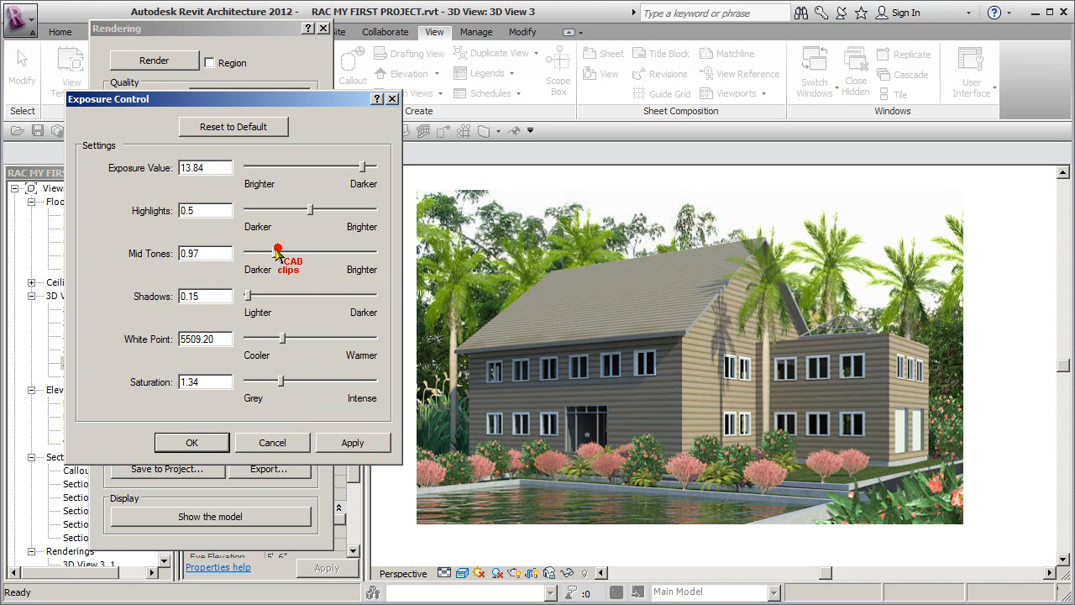
left_click(364, 443)
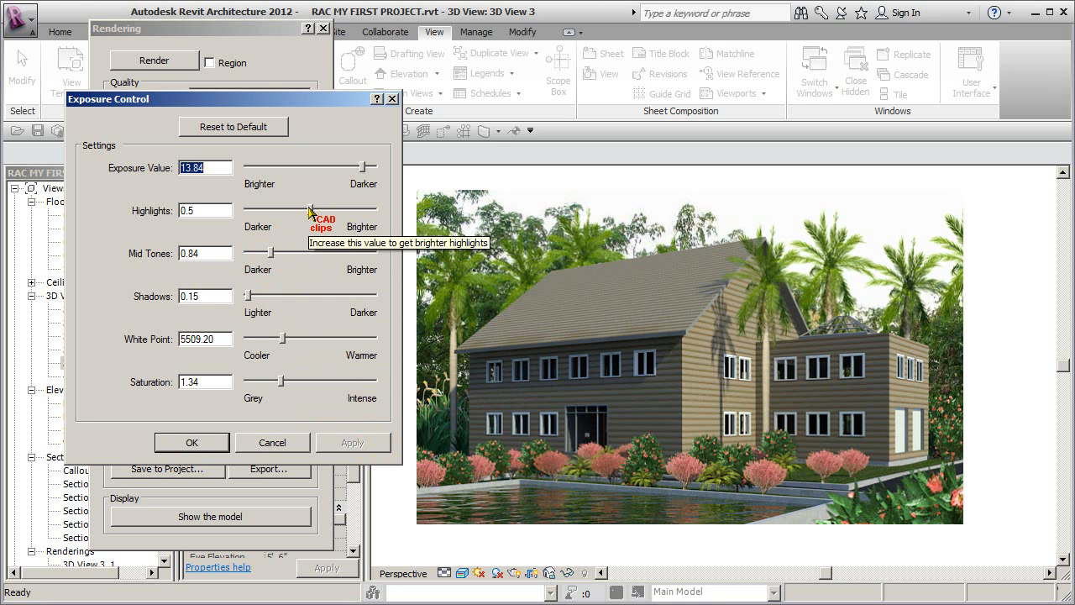
Set the rendered image's highlights to 0.44 and exposure value to 13.56, and accept the exposure settings.
left_click_drag(309, 210, 303, 210)
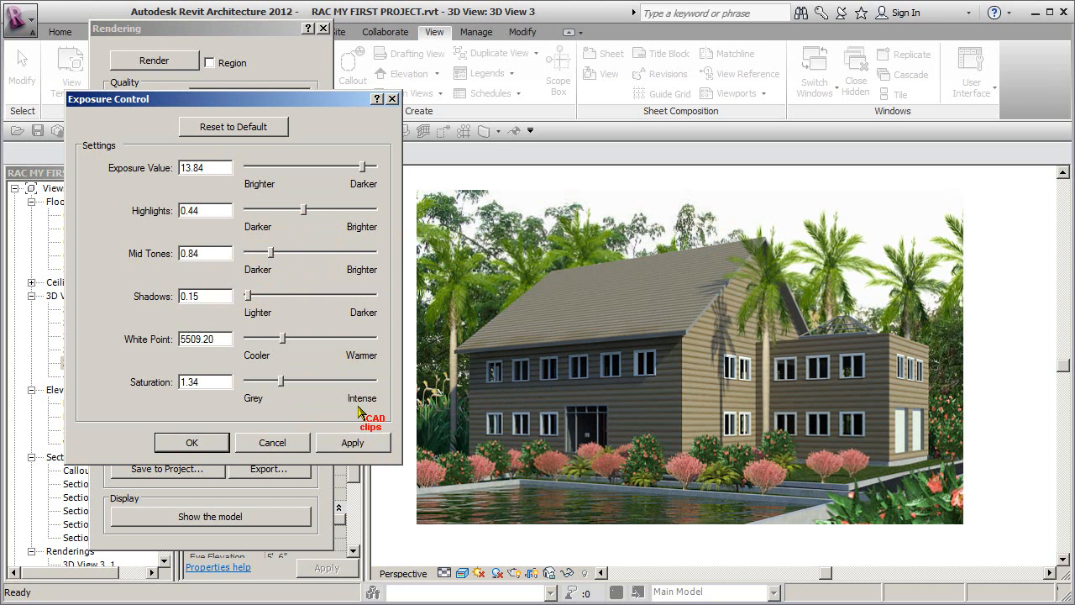
left_click(364, 443)
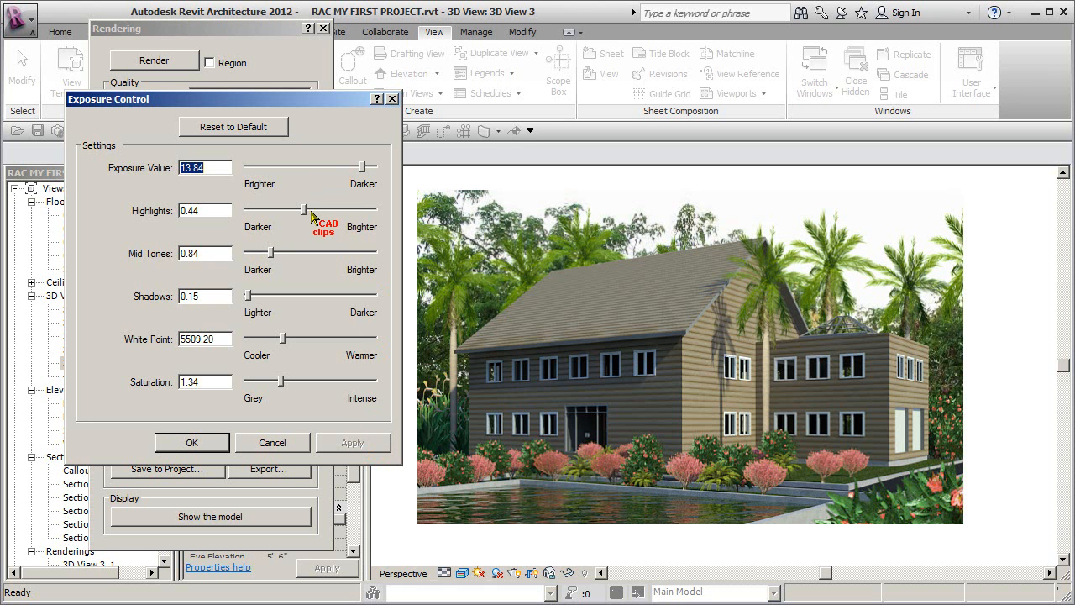
left_click_drag(363, 166, 361, 167)
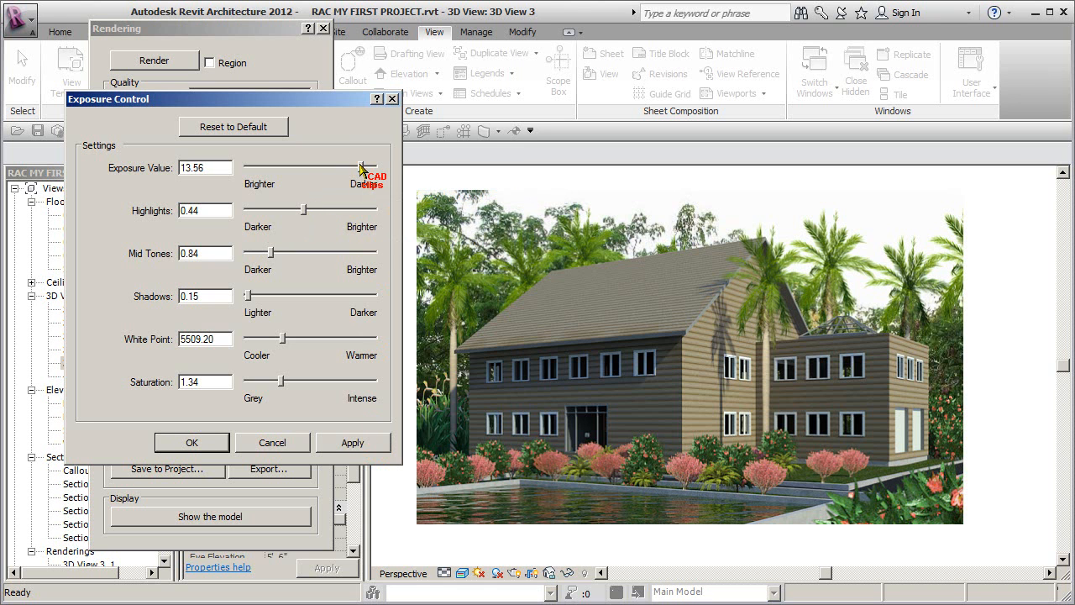
left_click(355, 443)
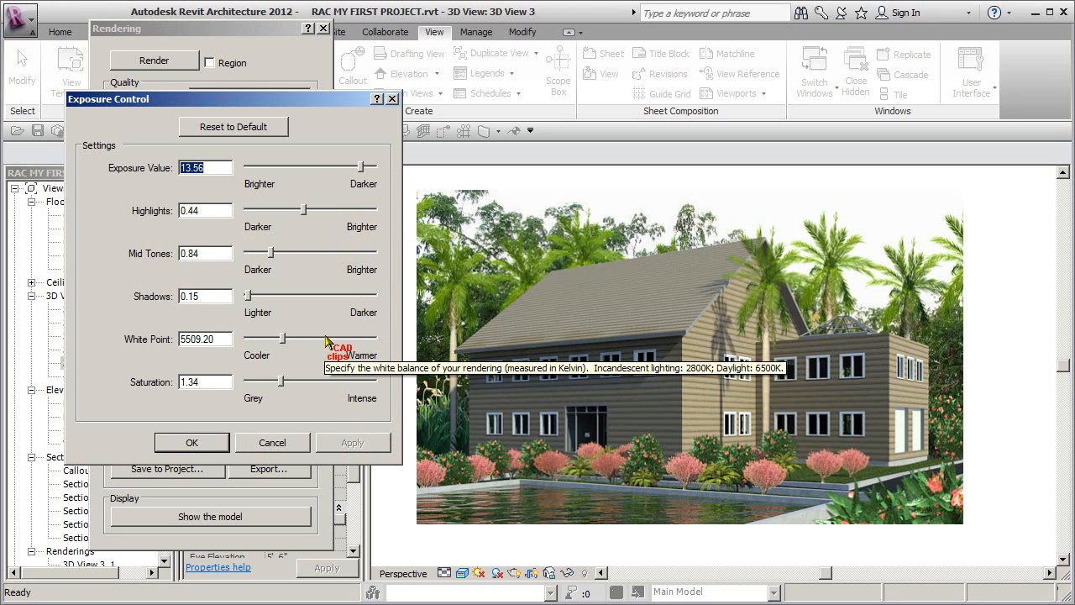
left_click(193, 442)
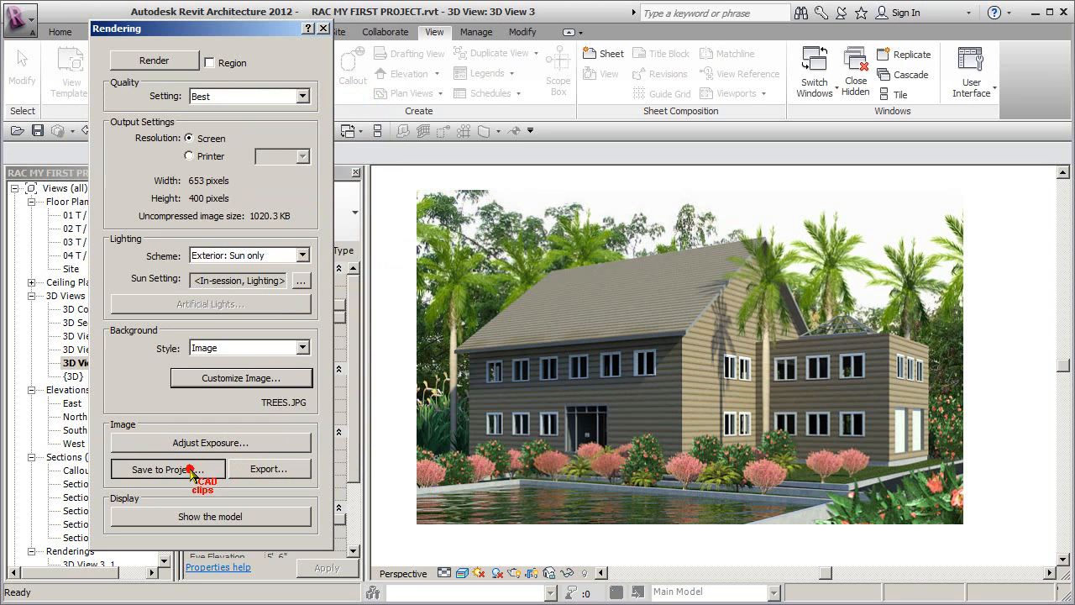
Save the adjusted rendering to the project as 3D View 3_3 and close the rendering settings.
left_click(214, 473)
left_click(571, 383)
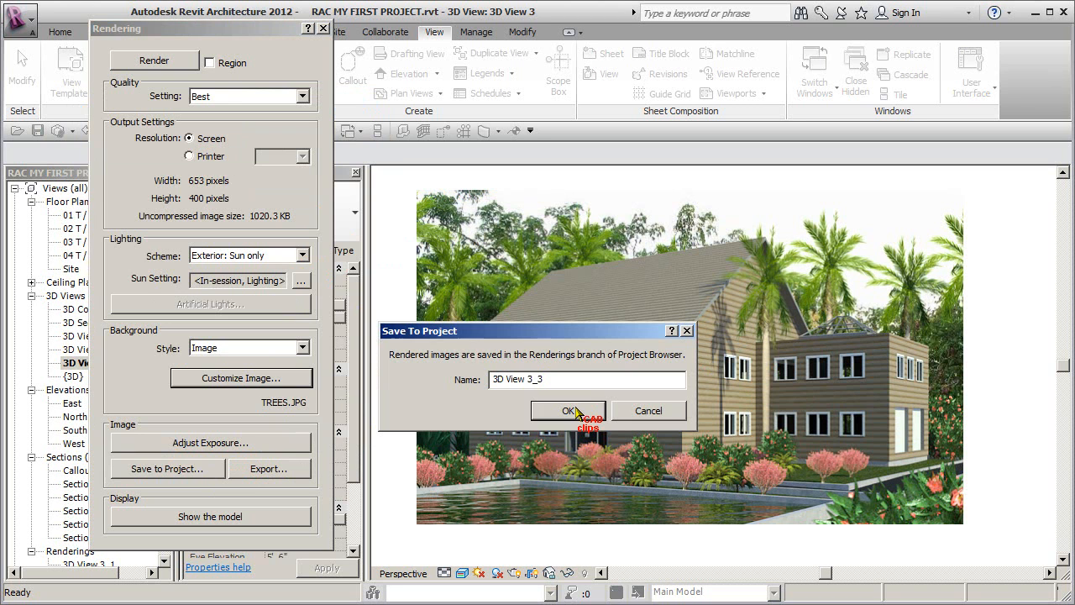
left_click(568, 410)
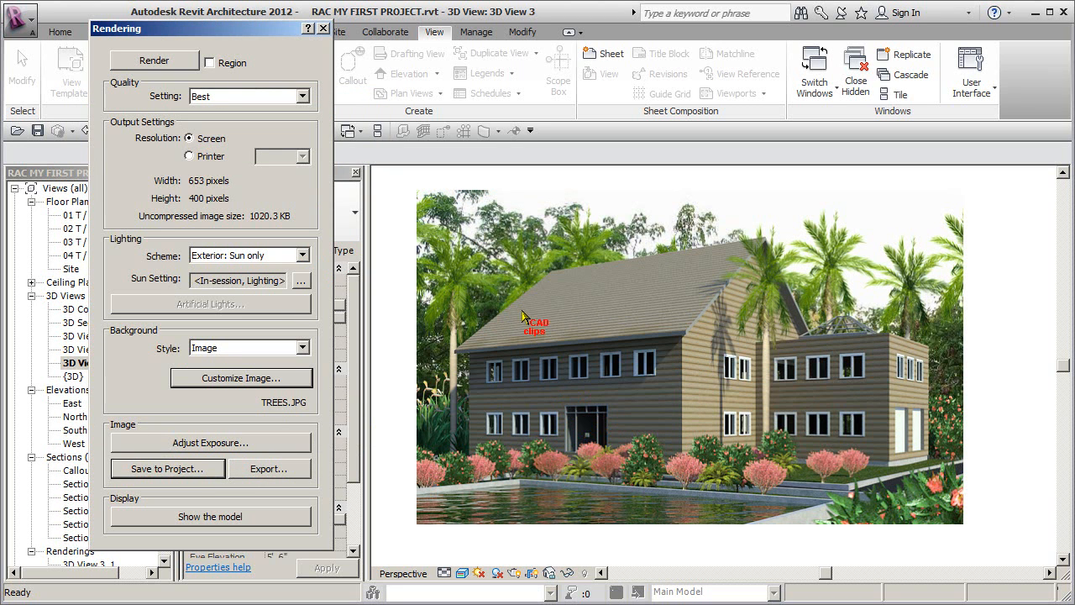
left_click(325, 28)
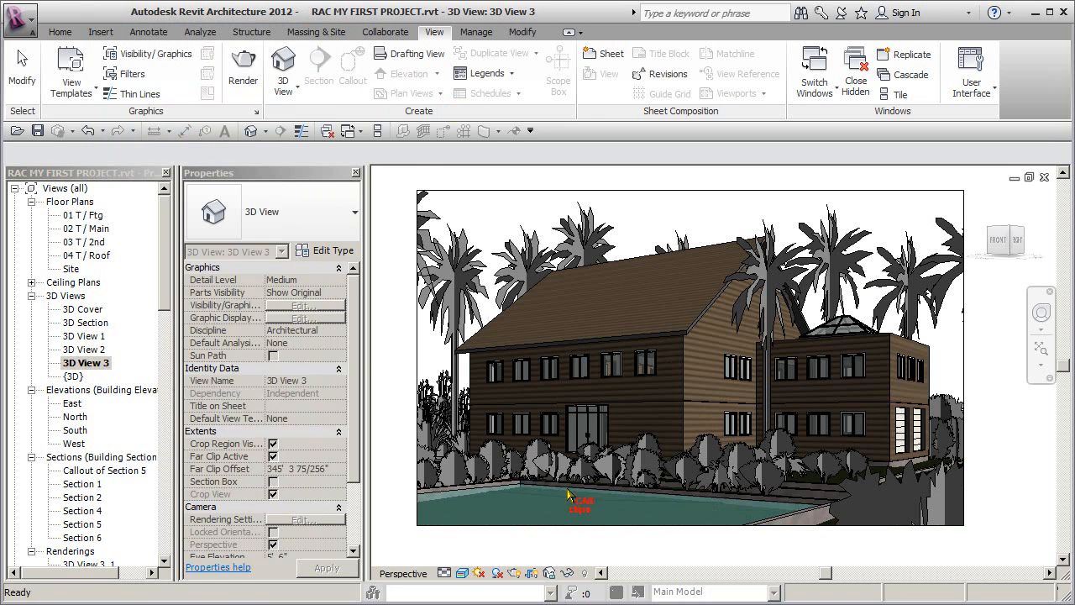
Compare the saved renderings 3D View 3_1, 3D View 3_2 and 3D View 3_3.
left_click_drag(168, 305, 156, 388)
double_click(105, 403)
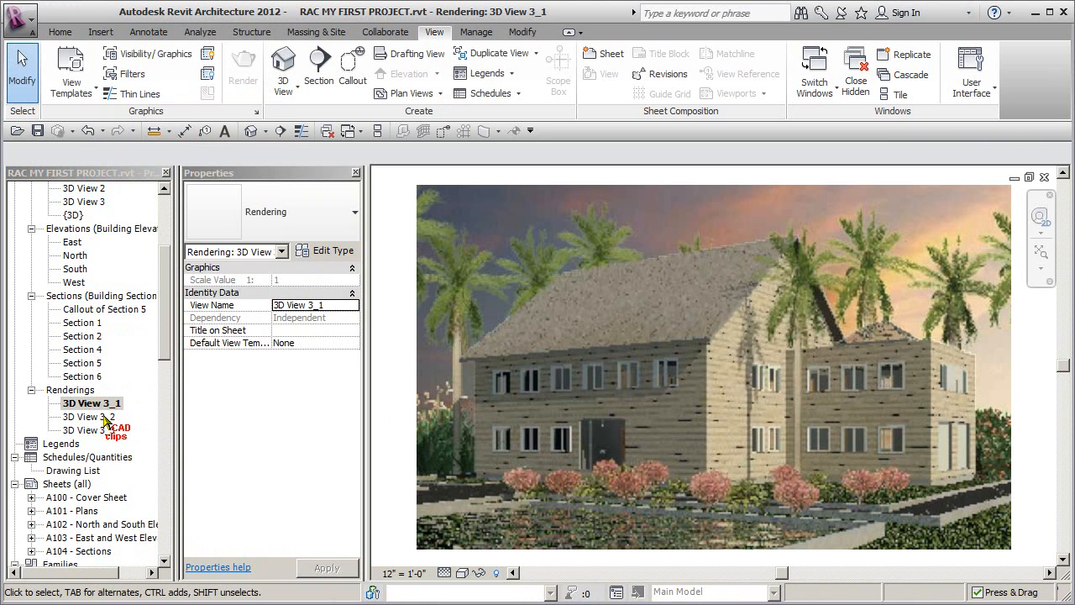
double_click(104, 418)
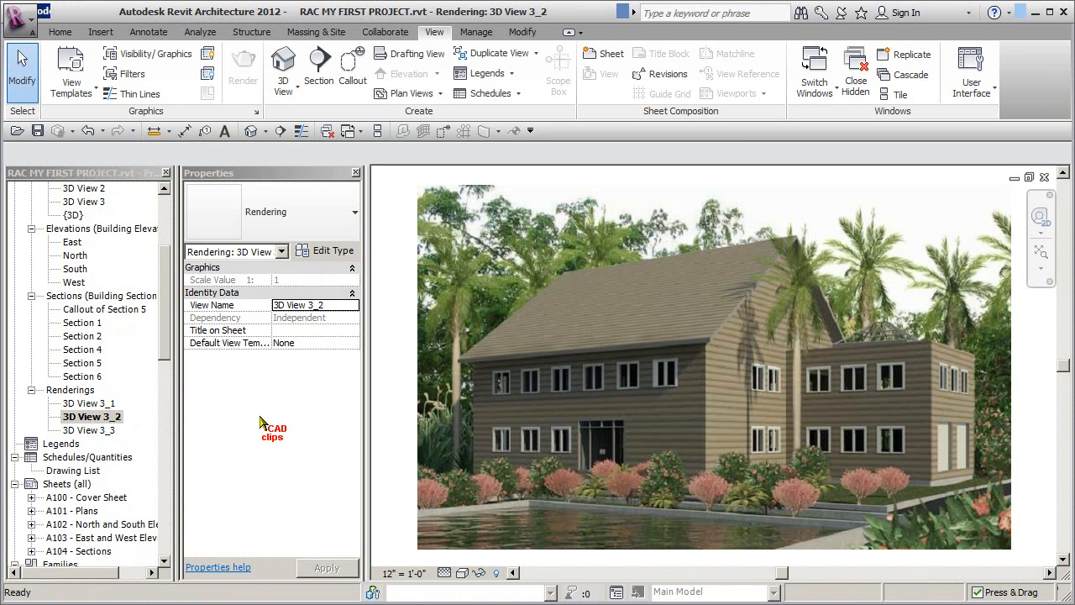
double_click(92, 430)
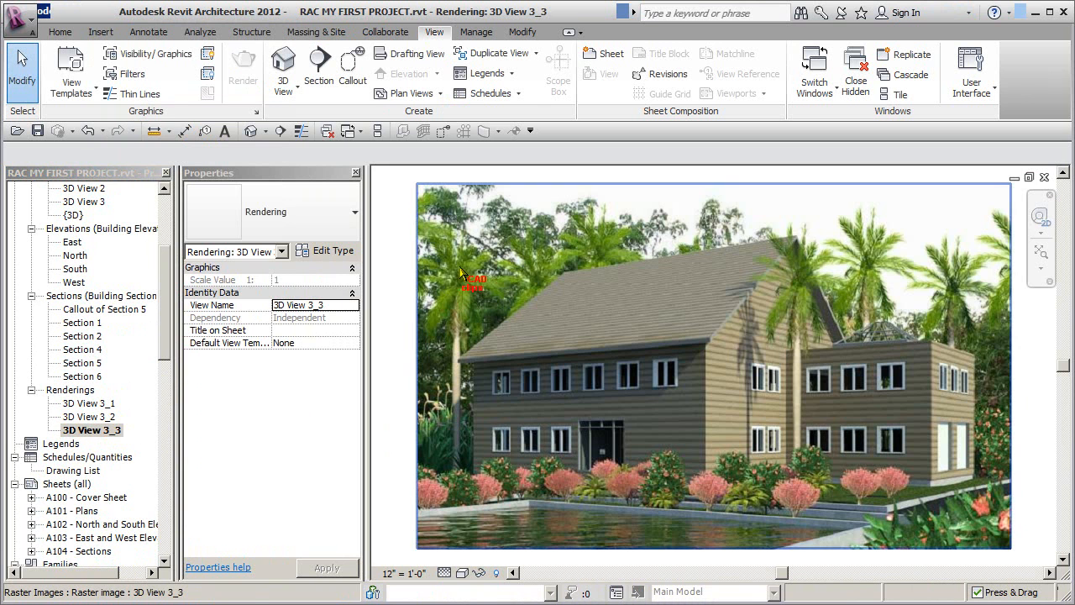
double_click(99, 417)
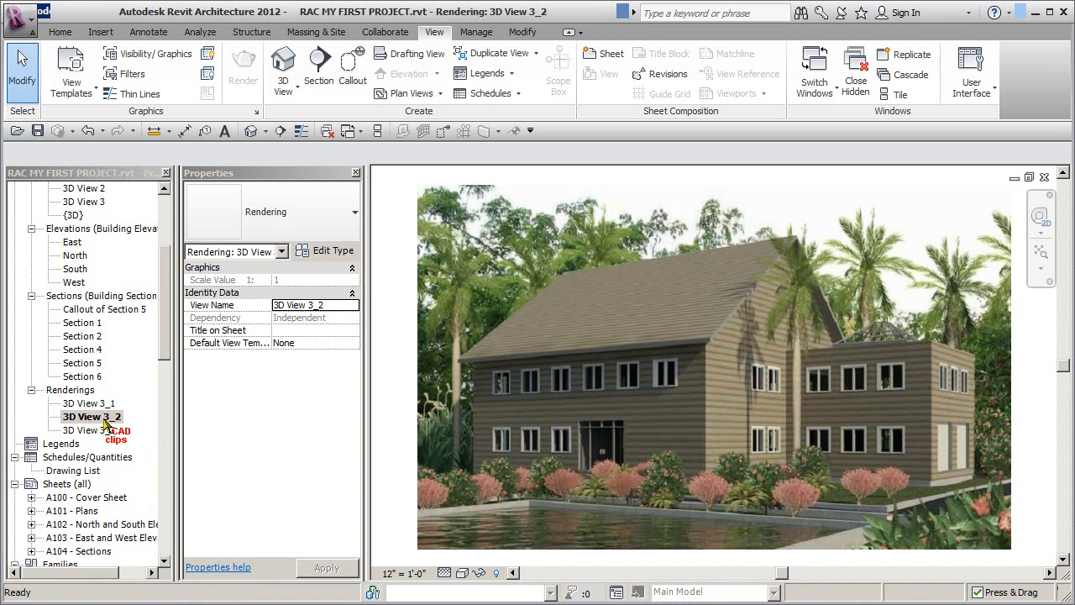
double_click(92, 429)
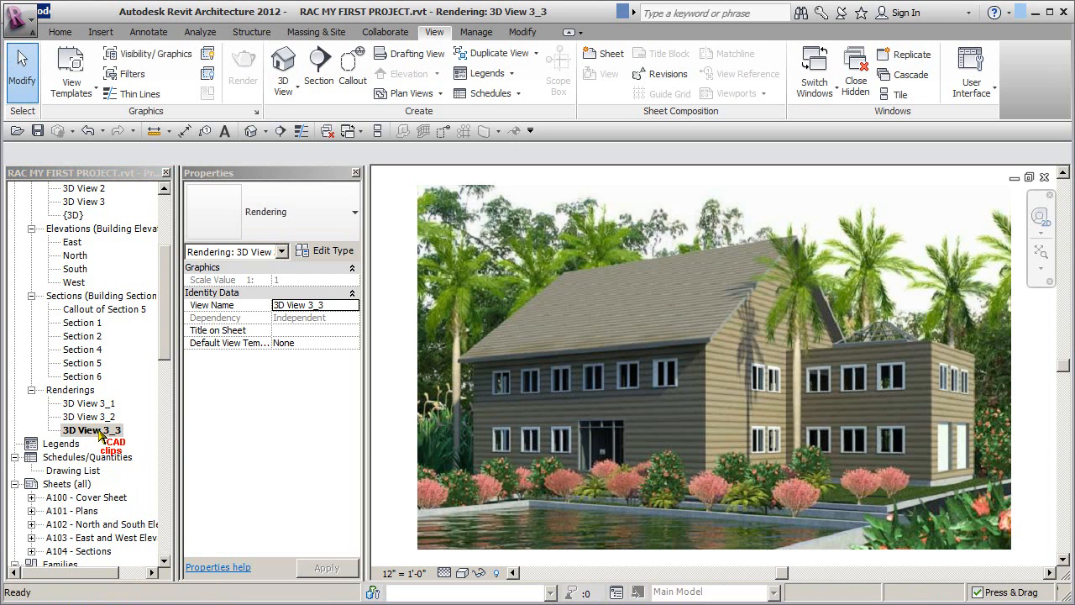
double_click(99, 416)
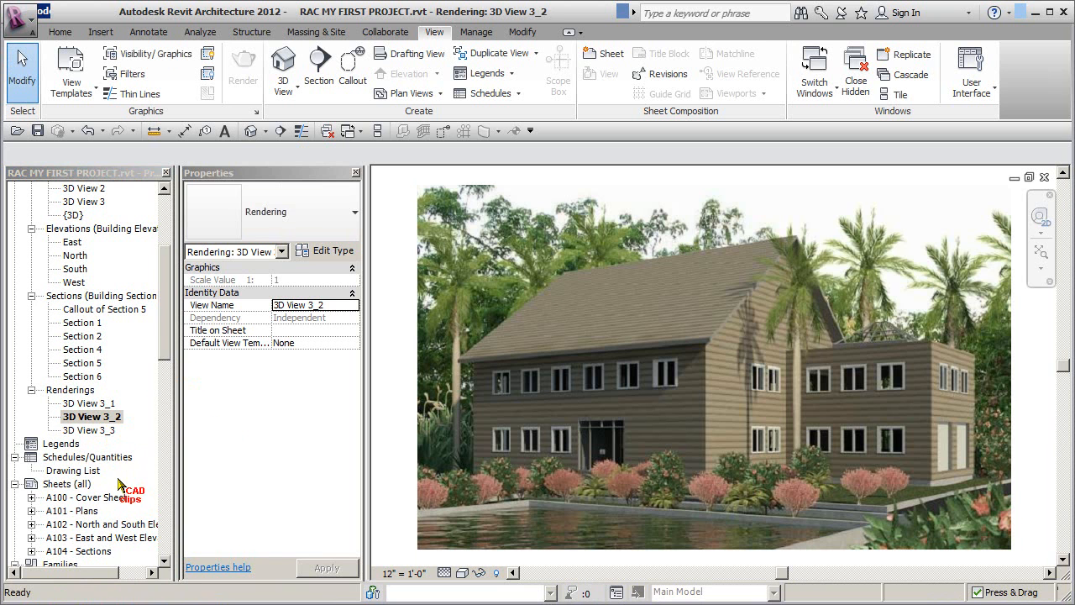
Delete the shaded 3D house view from the A100 - Cover Sheet.
double_click(98, 498)
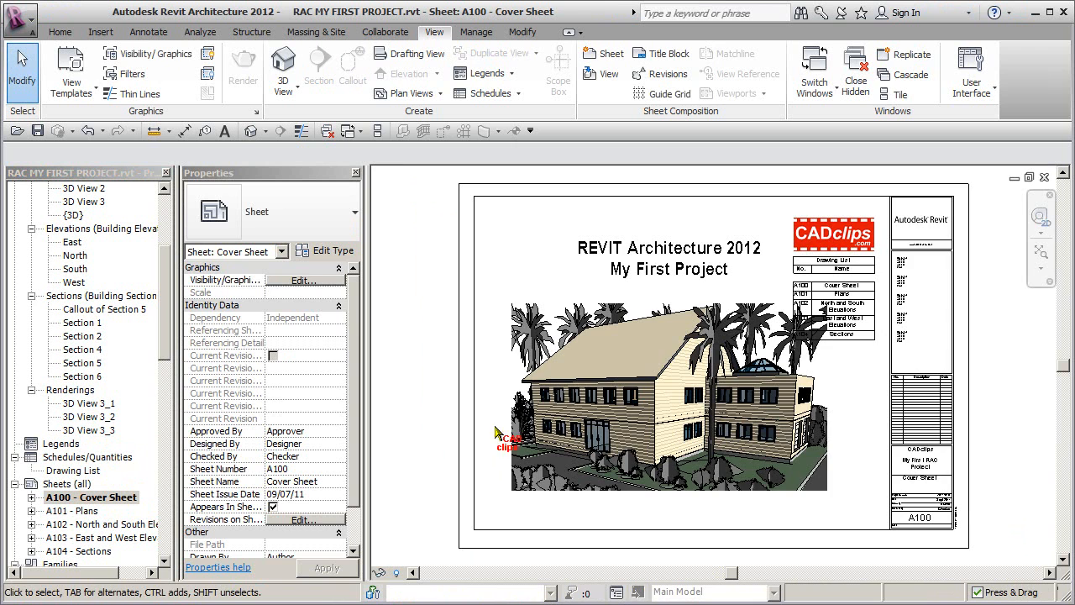
left_click(574, 412)
key("Delete")
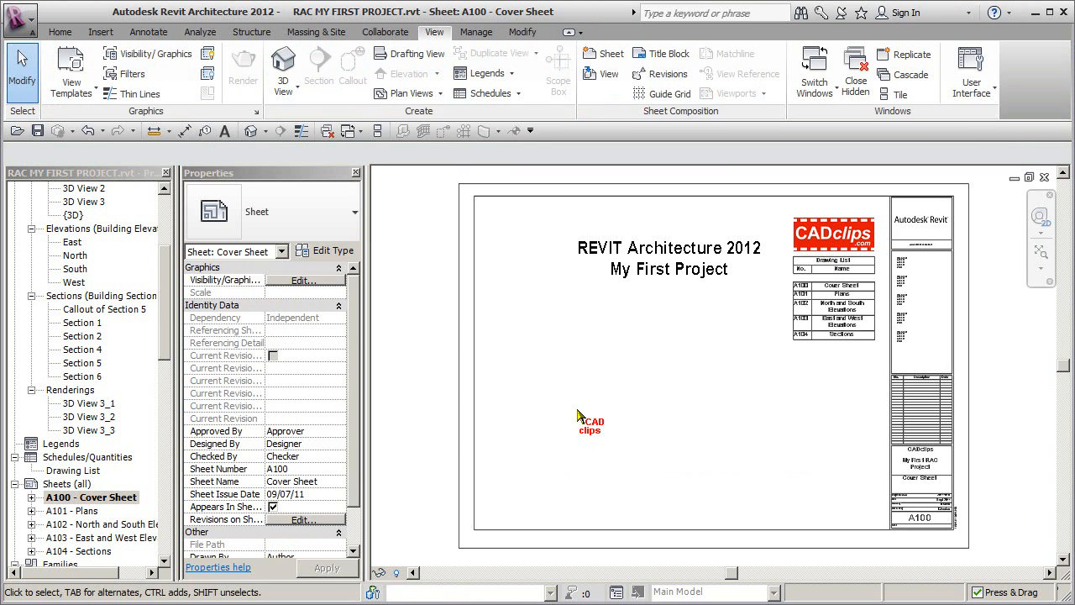
Place the 3D View 3_2 rendering on the cover sheet beneath the project title.
left_click_drag(91, 416, 663, 458)
left_click(676, 394)
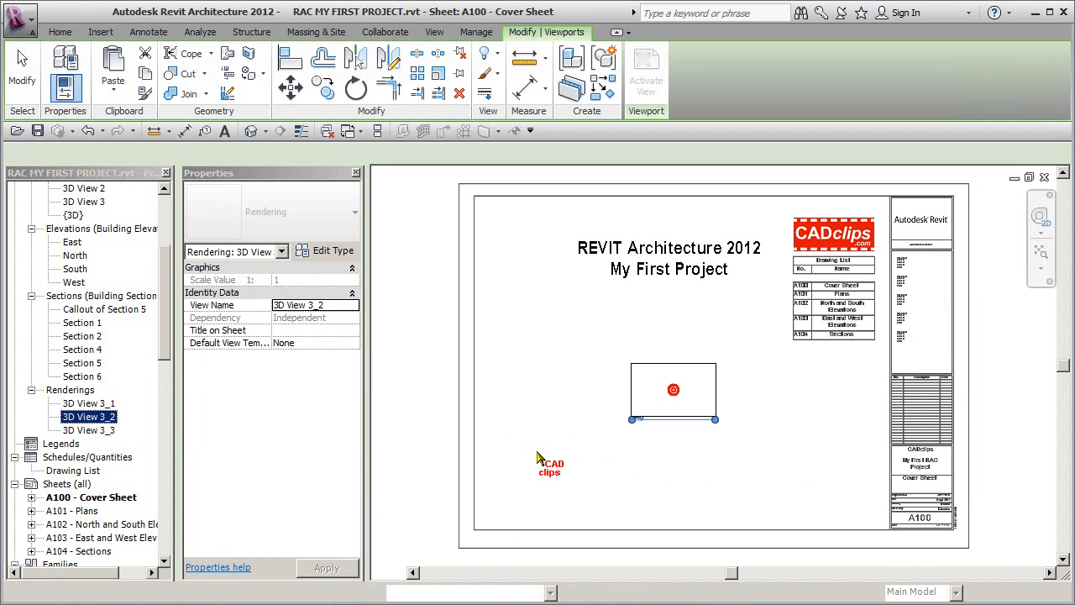
left_click(558, 460)
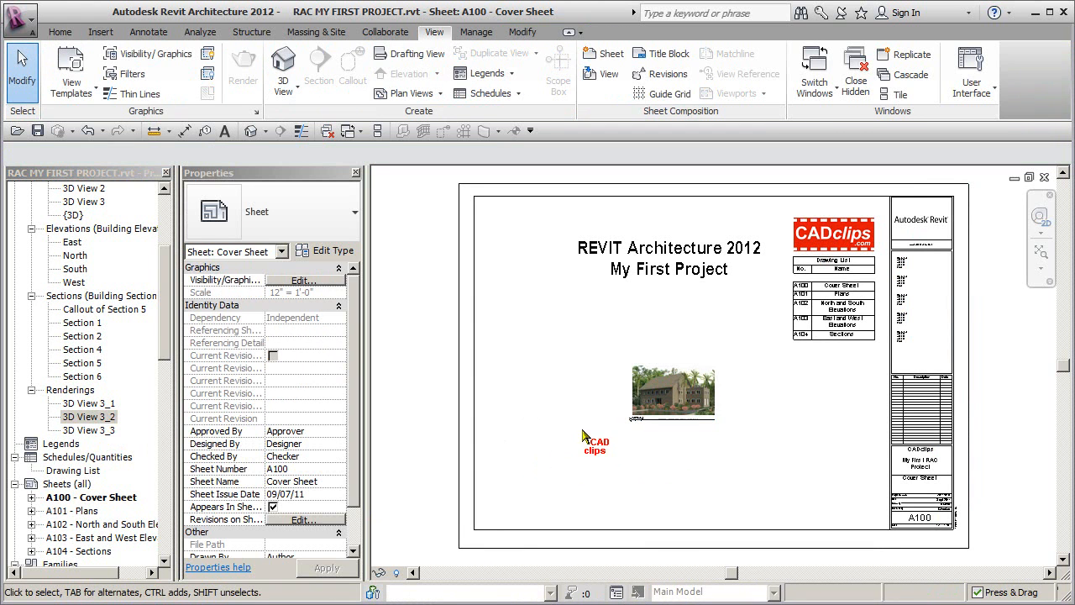
left_click(666, 382)
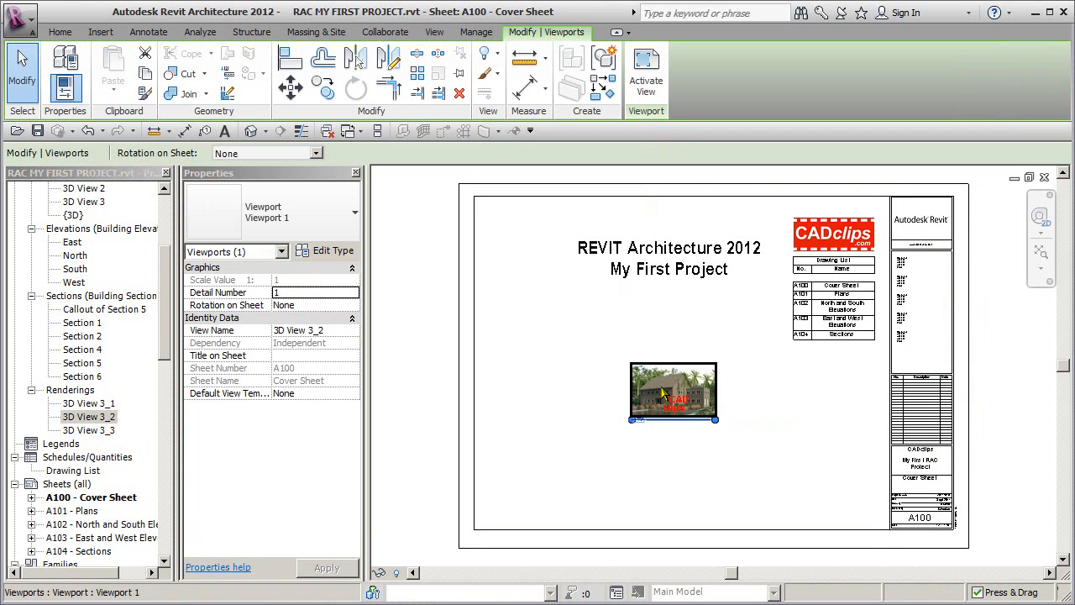
Enlarge the raster image in the 3D View 3_2 rendering to a width of 2' with its proportions locked.
double_click(92, 417)
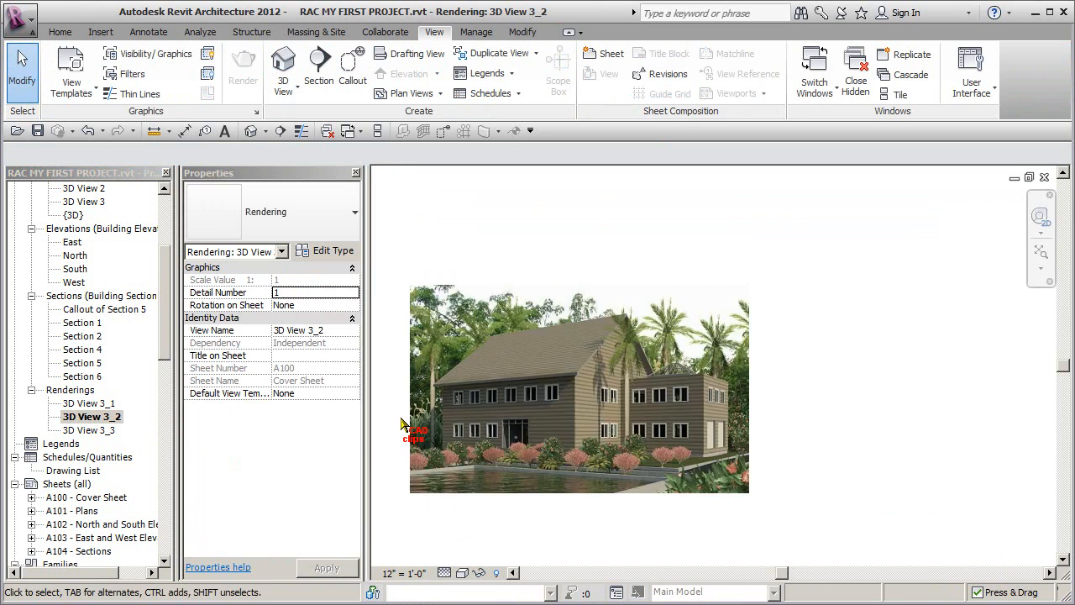
left_click(676, 348)
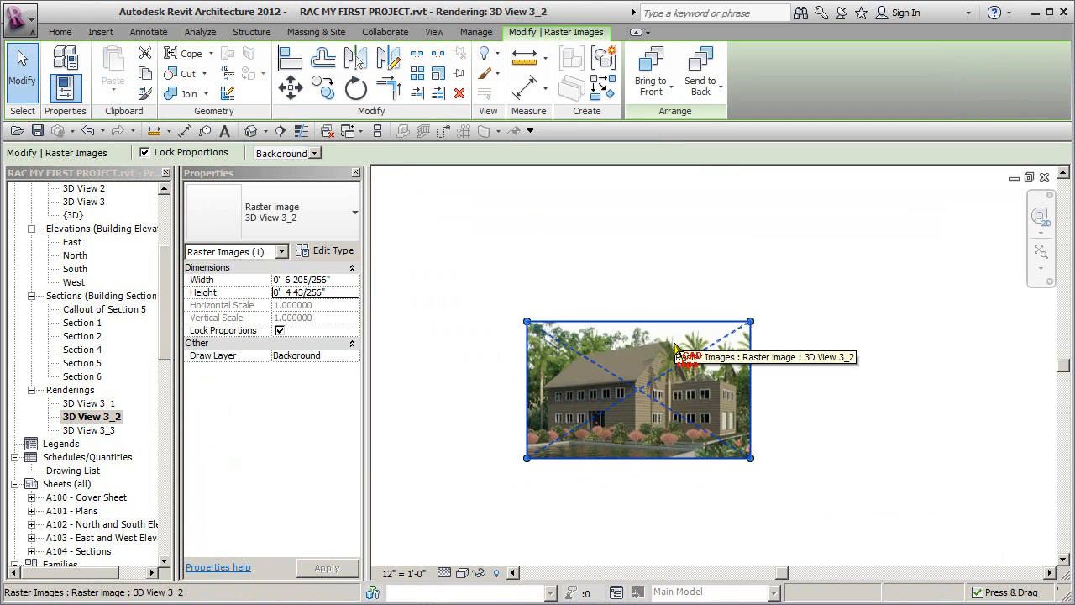
left_click_drag(750, 324, 963, 191)
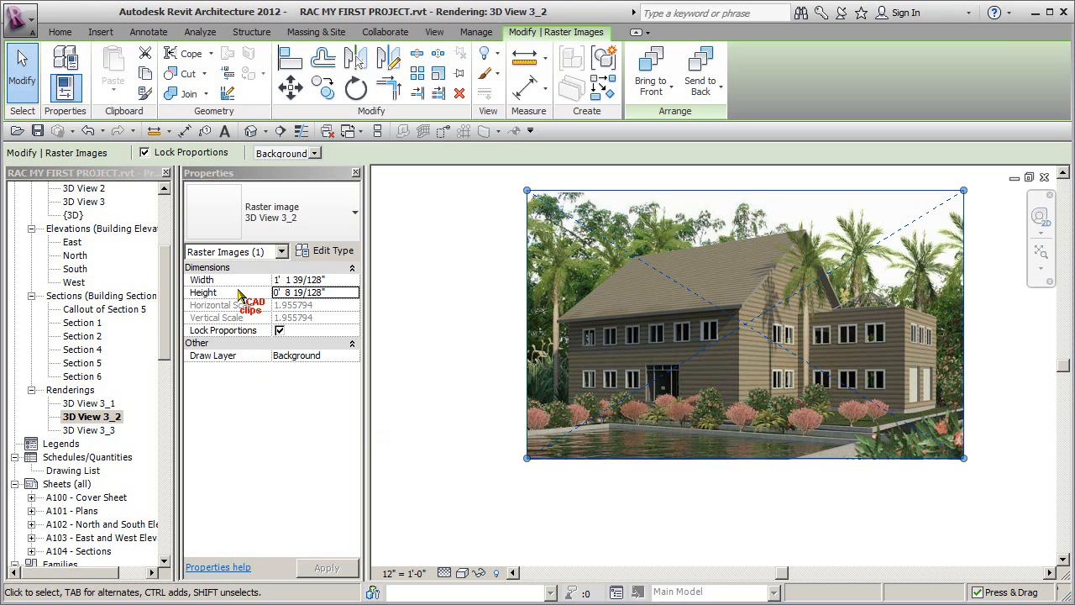
left_click(327, 279)
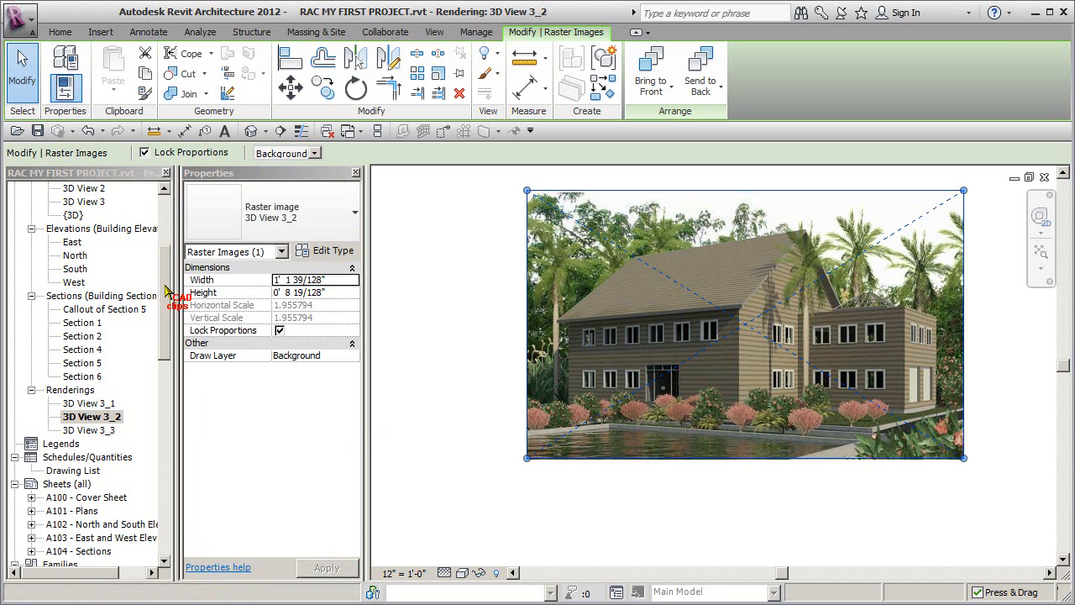
left_click(334, 281)
type("2")
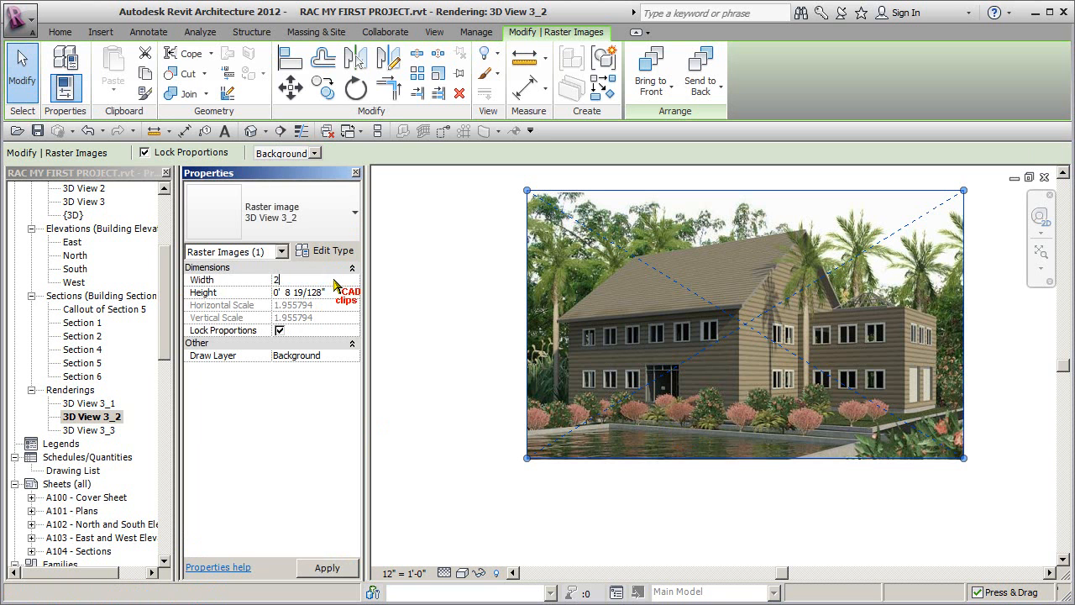
left_click(336, 294)
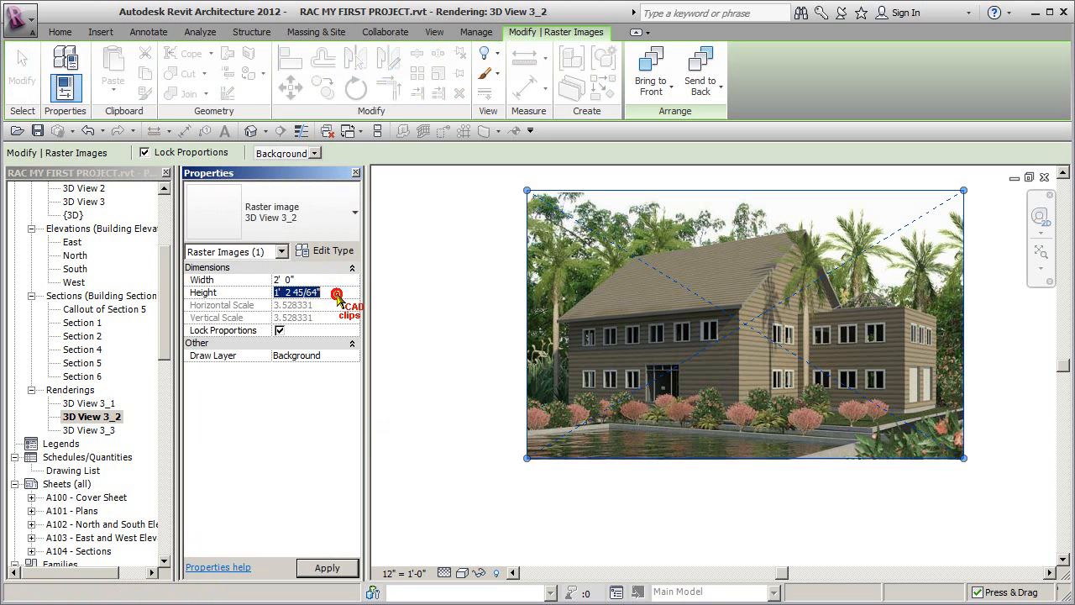
left_click(328, 566)
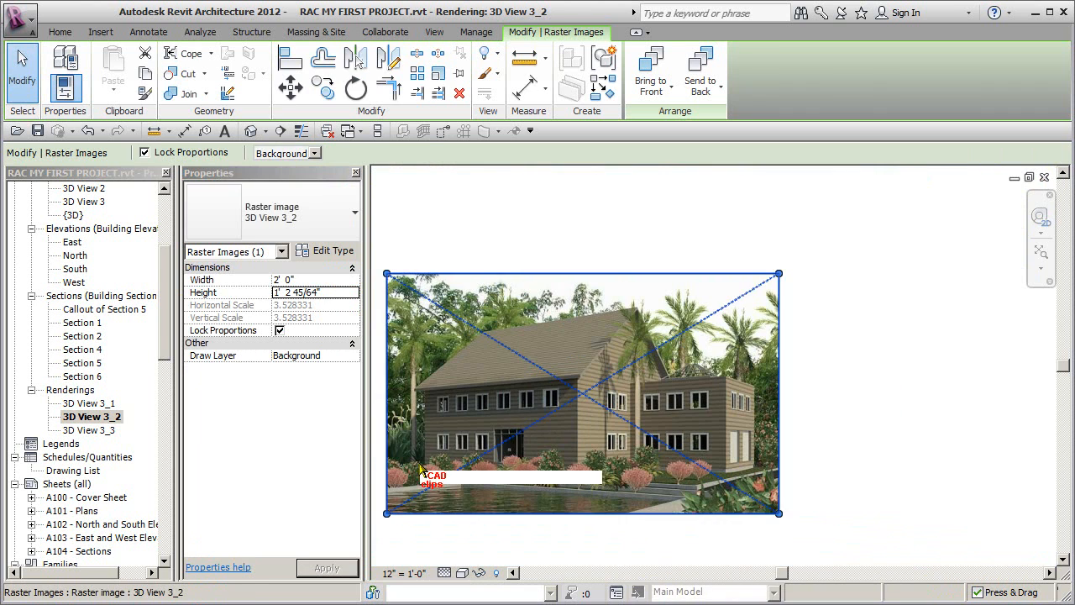
Reopen the A100 - Cover Sheet and nudge the enlarged rendering leftward and down so it clears the title text.
double_click(90, 496)
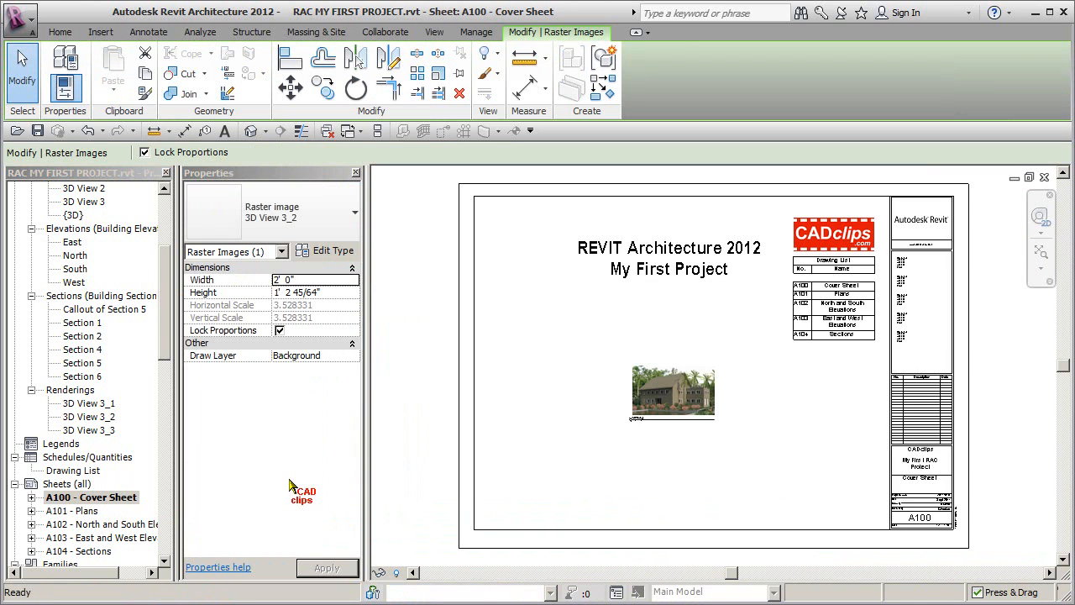
key("Left")
key("Left")
key("Left")
key("Left")
key("Left")
key("Left")
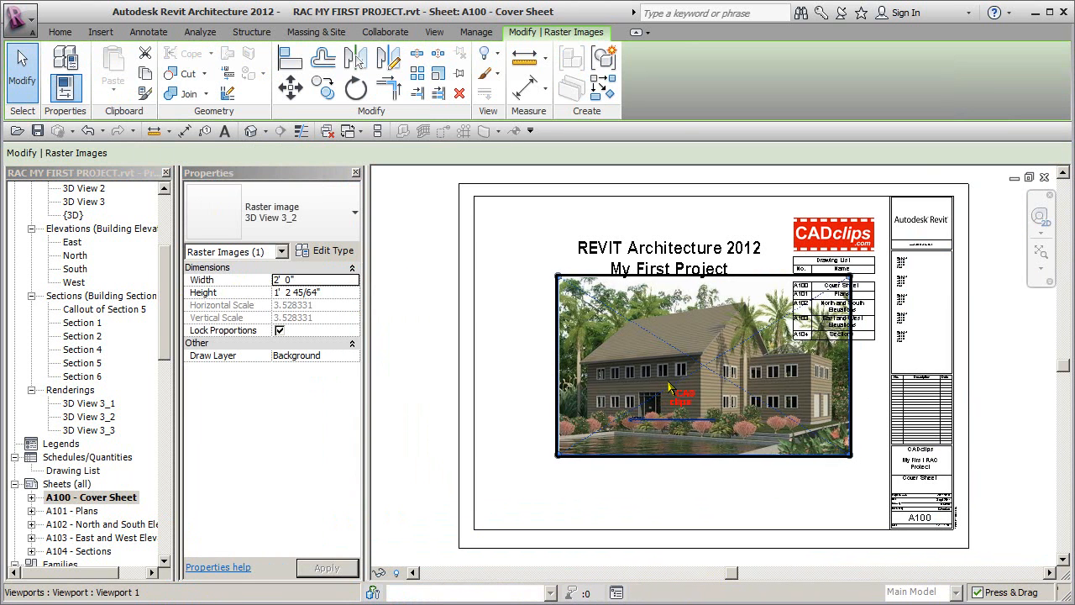
key("Down")
key("Down")
key("Down")
key("Down")
key("Down")
key("Down")
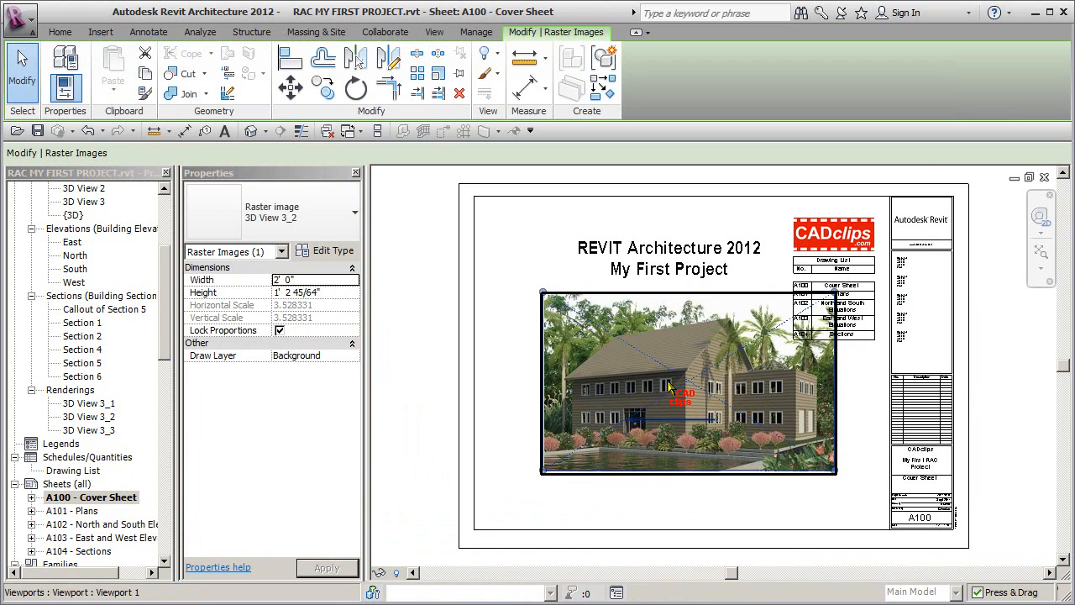
Nudge the 3D View 3_2 rendering further down and left, away from the drawing list on the cover sheet.
key("Down")
key("Down")
key("Down")
key("Left")
key("Left")
key("Up")
key("Up")
key("Left")
key("Left")
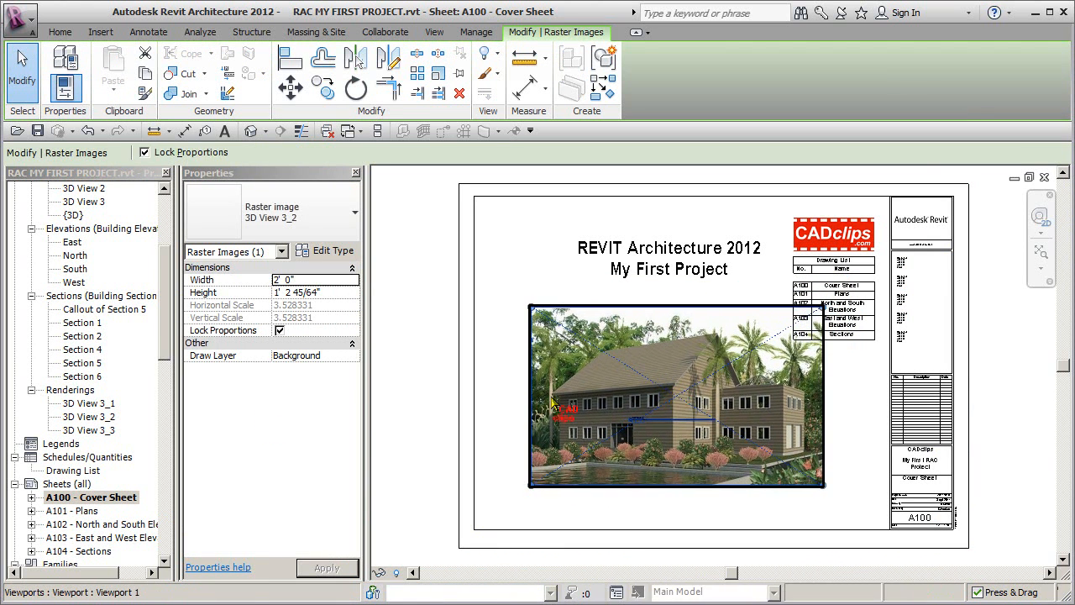
Set the rendering's raster image width to 2' 3" with its proportions locked and shift the rendering slightly down.
left_click(327, 292)
left_click(326, 283)
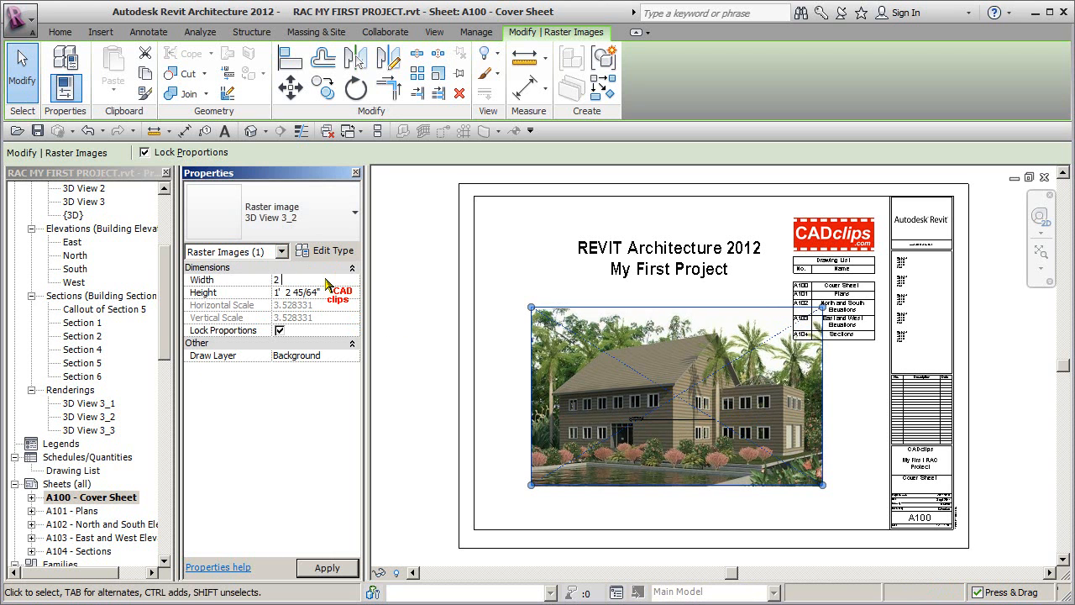
type("2 3")
left_click(341, 293)
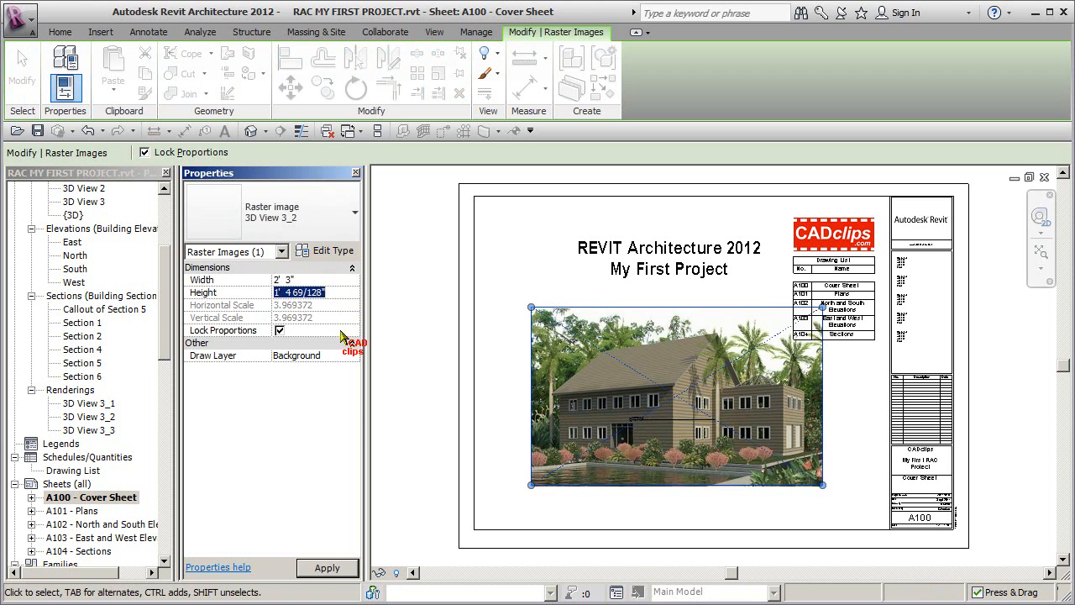
left_click(327, 567)
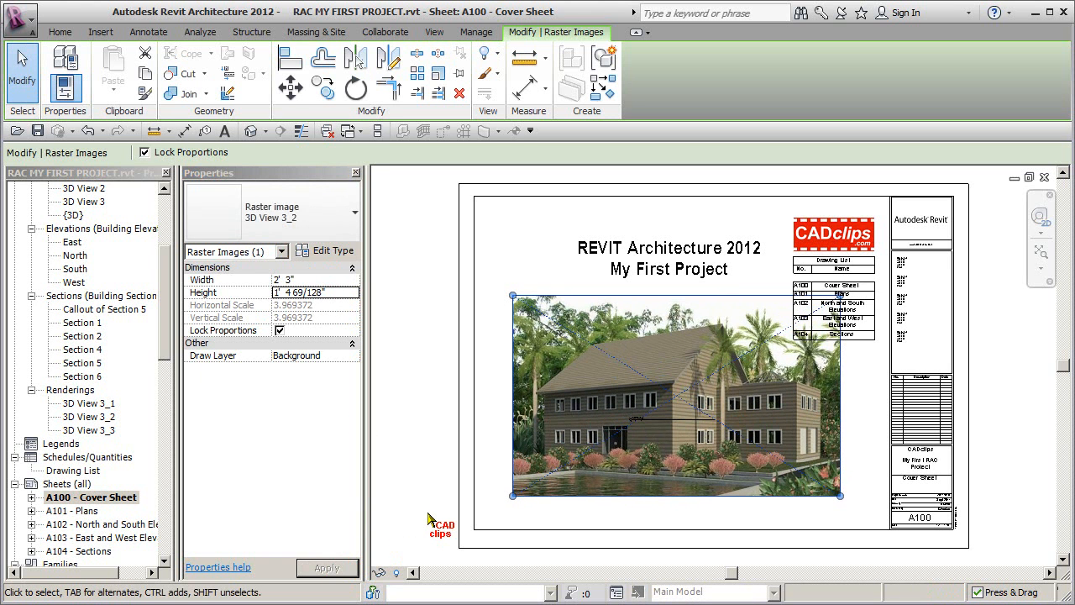
left_click(831, 508)
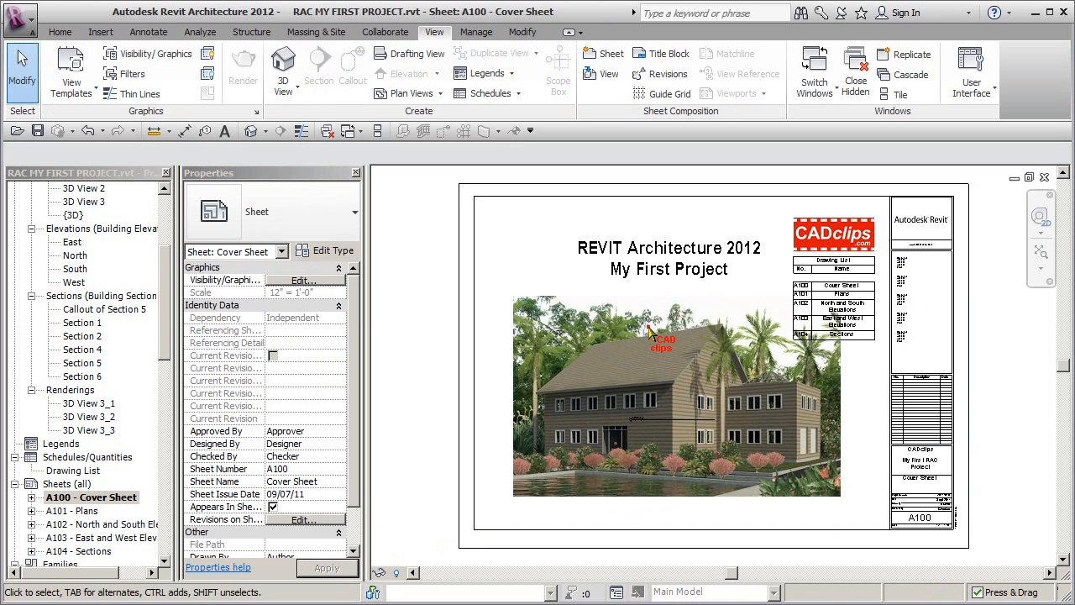
left_click(661, 394)
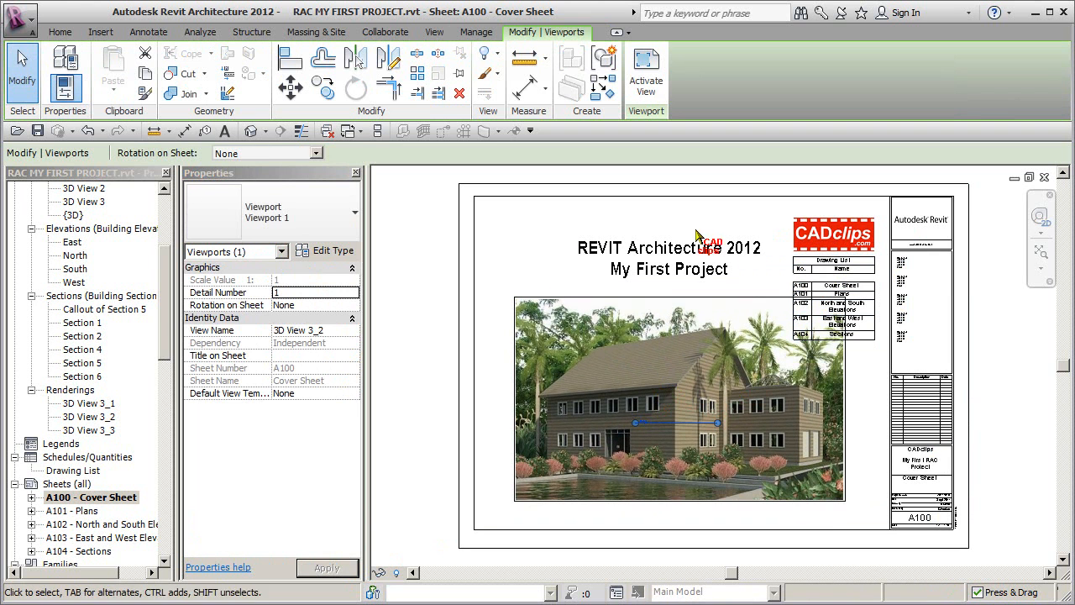
Shrink the CADclips logo above the drawing list proportionally to about 6" wide.
left_click(827, 233)
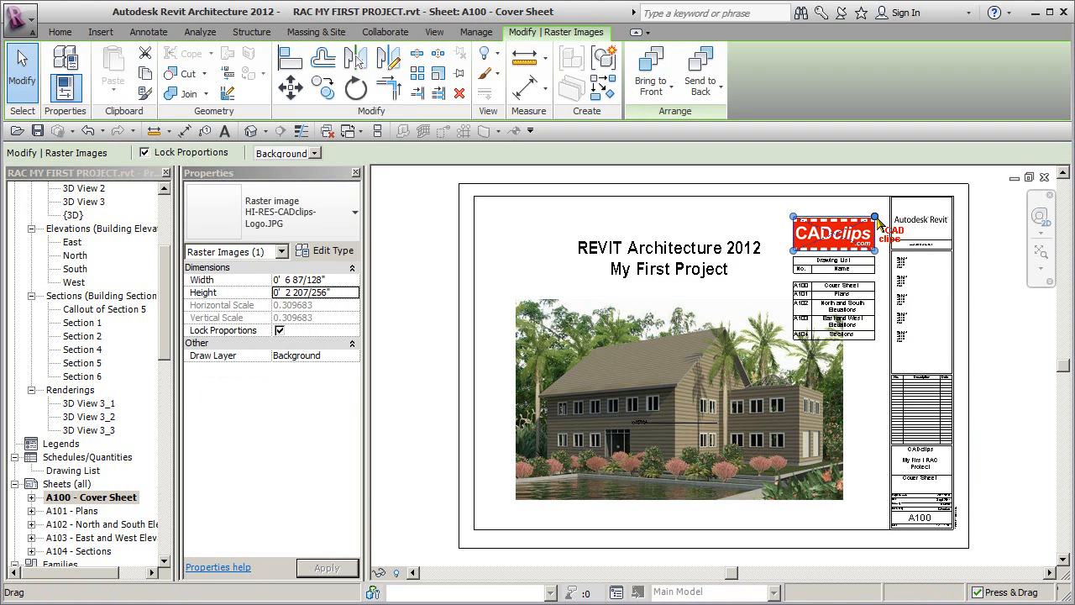
scroll(871, 245, "up", 4)
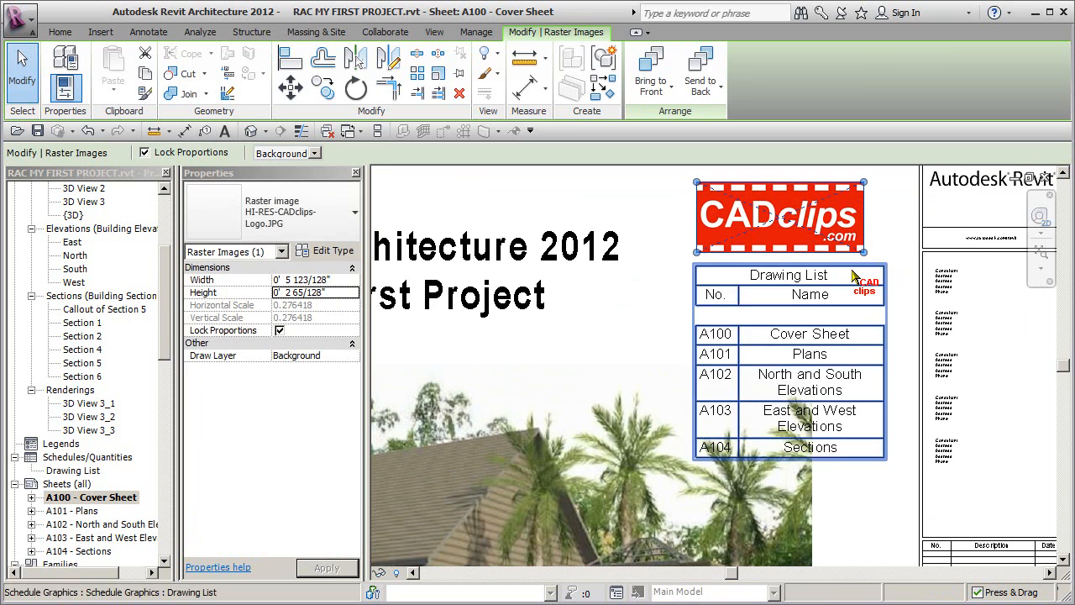
left_click(849, 274)
left_click(884, 258)
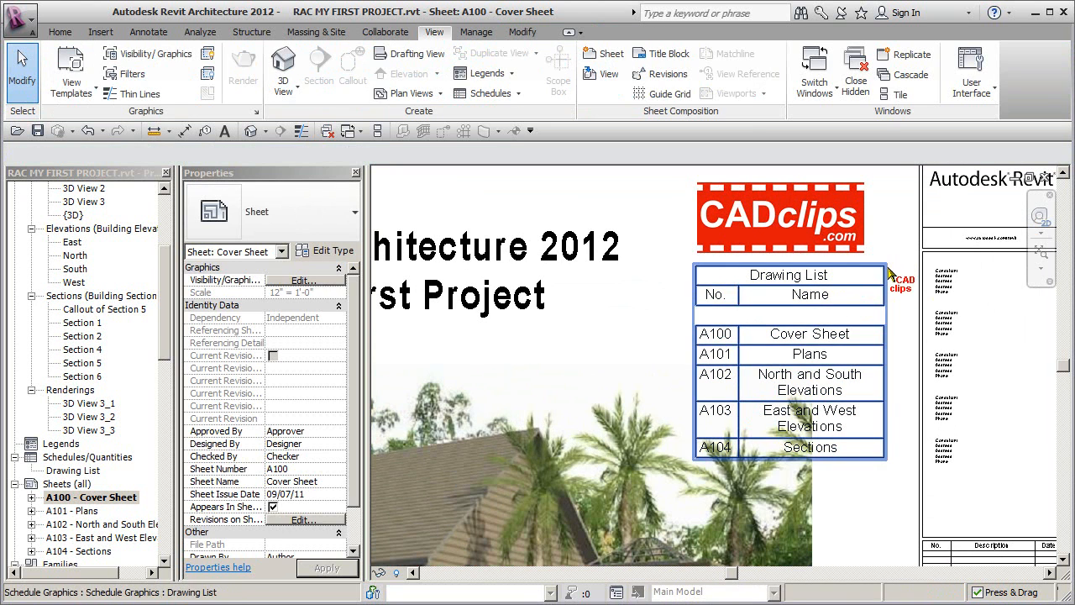
Nudge the Drawing List schedule upward on the cover sheet, toward the CADclips logo.
left_click(885, 269)
key("Up")
key("Up")
key("Up")
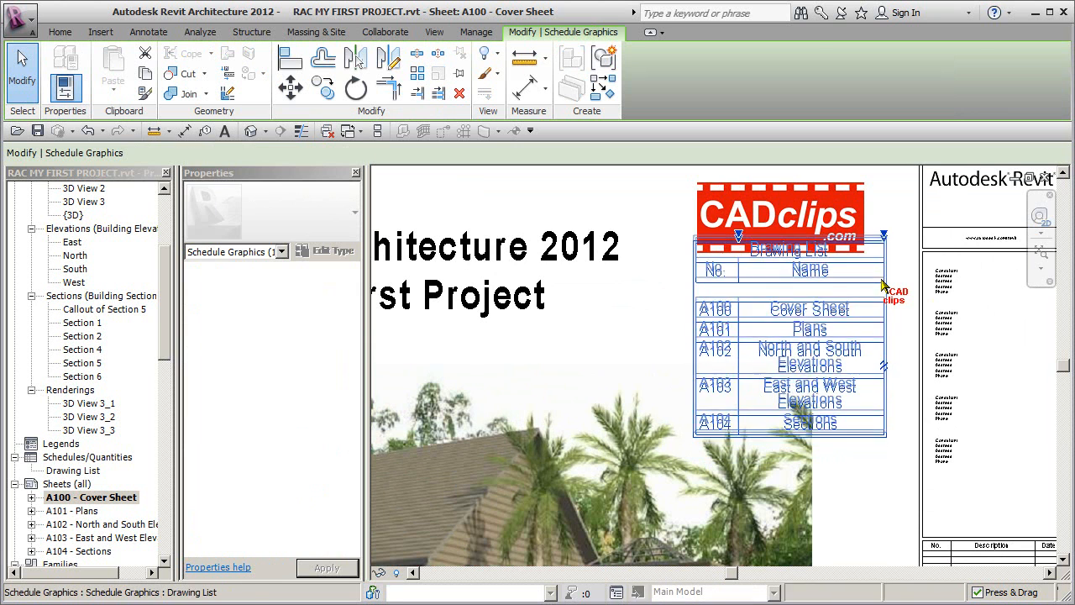
left_click(895, 240)
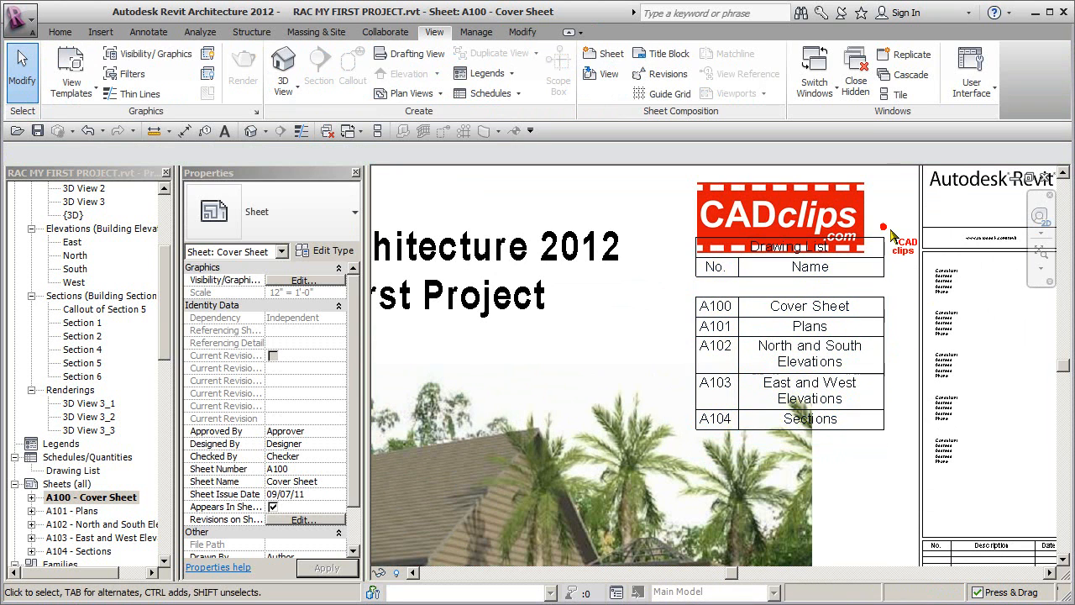
Widen the Drawing List's Name column so the elevation sheet names fit on one line, and nudge the schedule left.
left_click(880, 246)
left_click(897, 250)
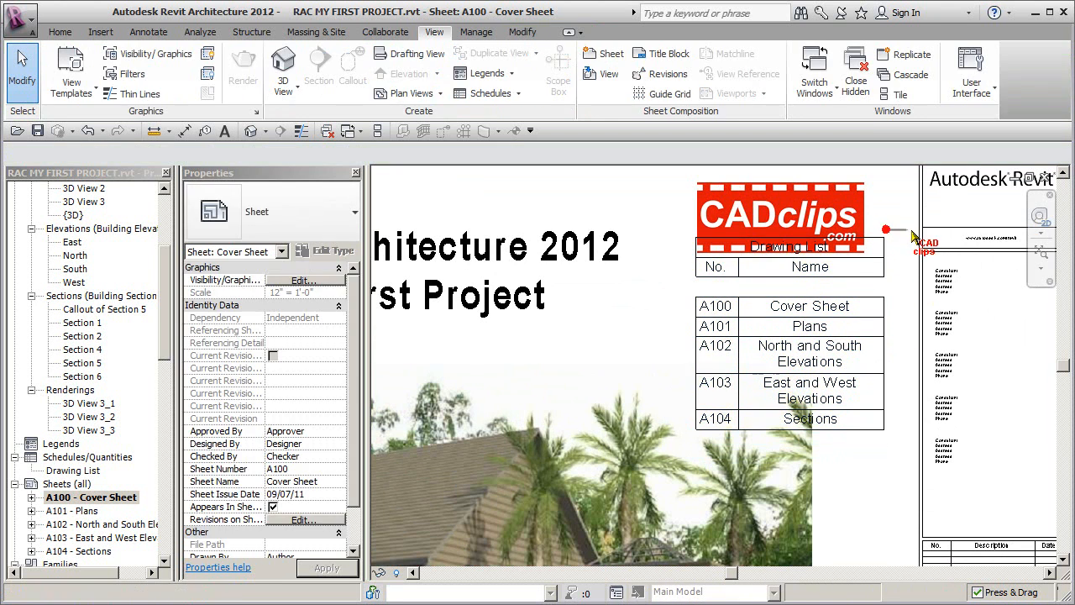
left_click(891, 243)
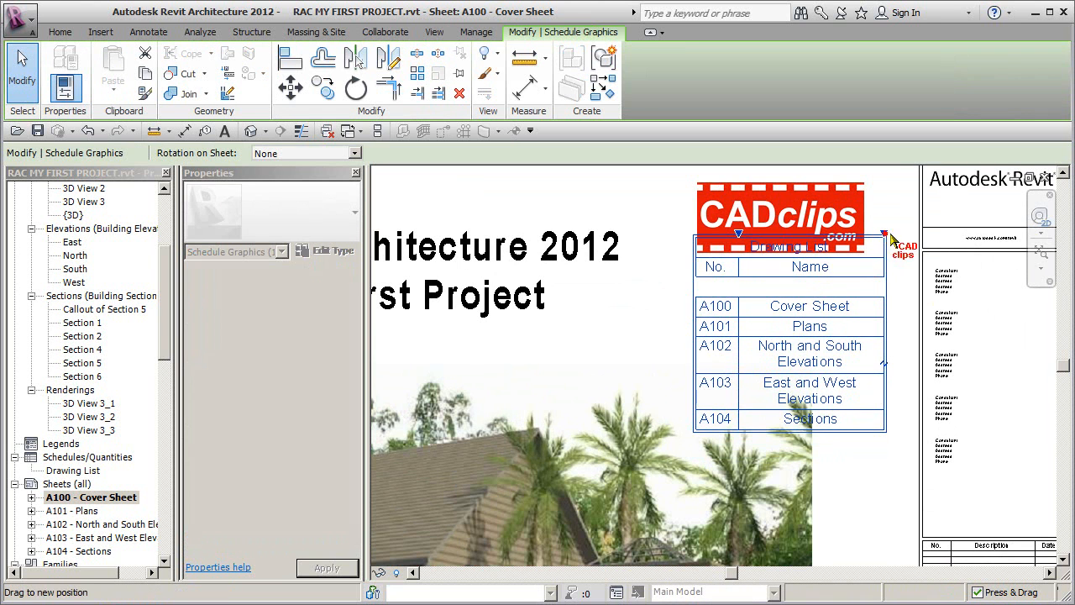
left_click_drag(917, 239, 920, 235)
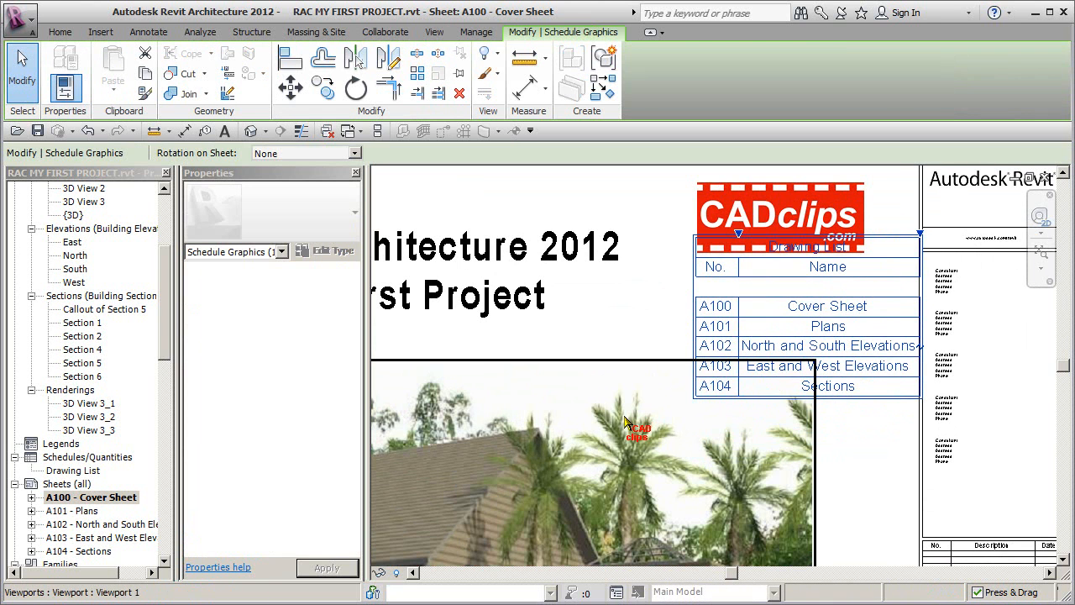
key("Left")
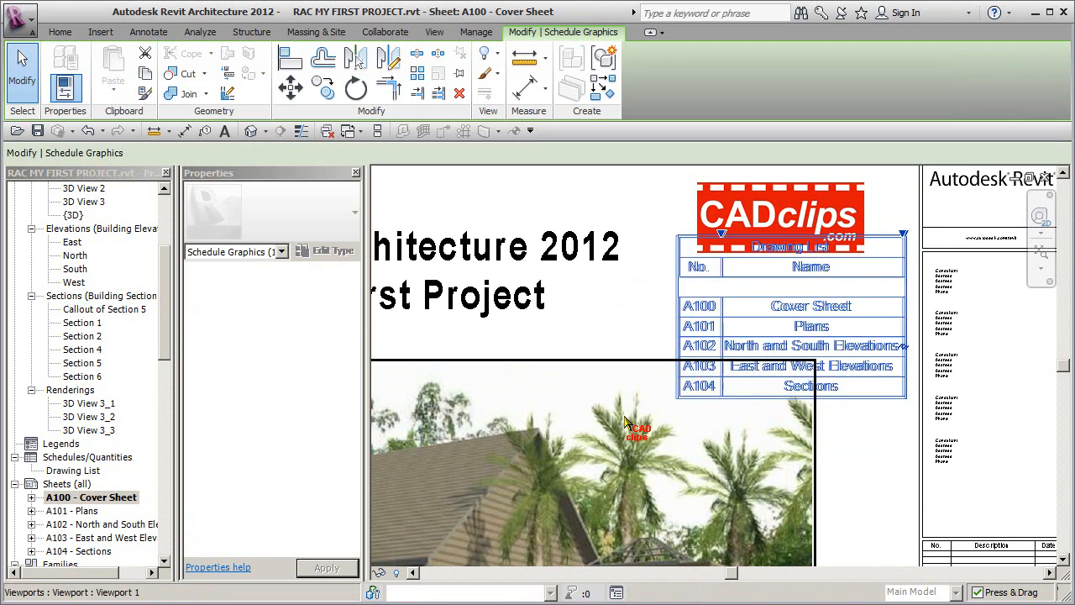
key("Escape")
Shrink the CADclips logo to about 5" wide and position it just above the Drawing List schedule.
scroll(623, 404, "down", 2)
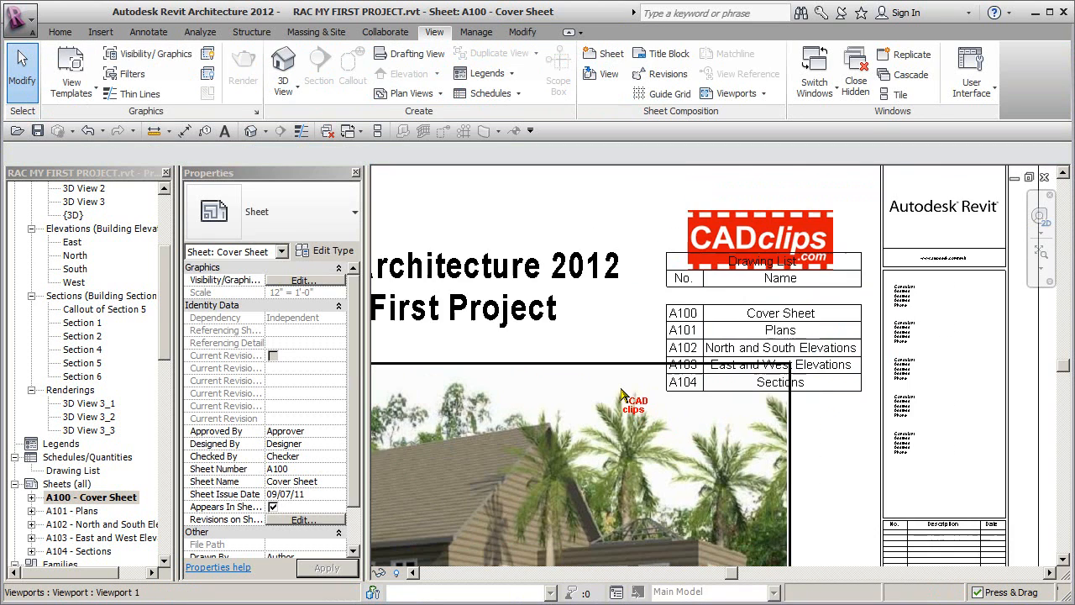
left_click(764, 270)
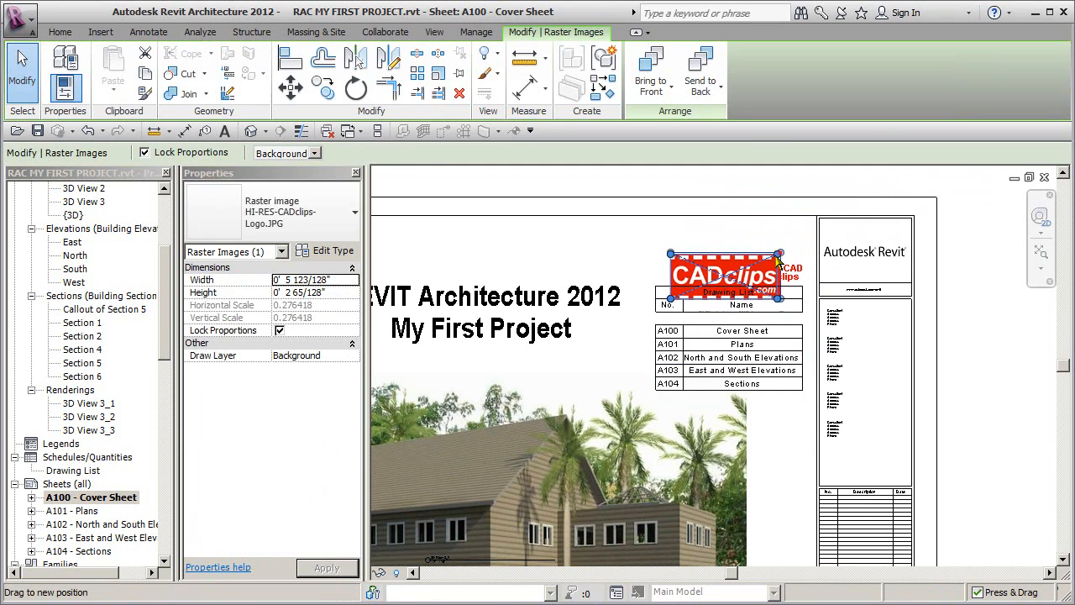
left_click_drag(765, 263, 731, 257)
scroll(924, 386, "down", 4)
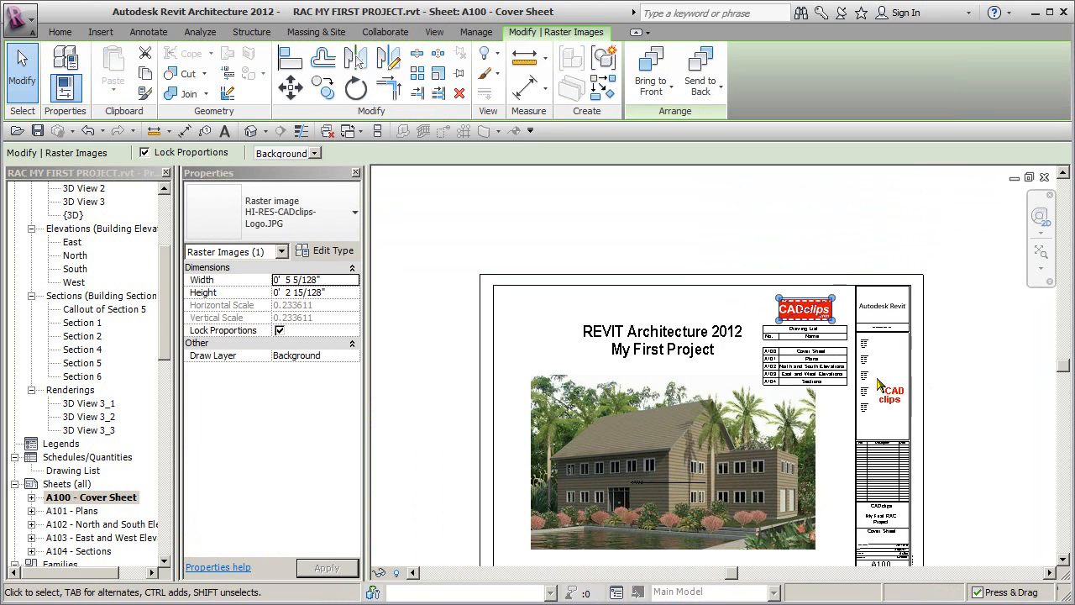
scroll(860, 382, "up", 3)
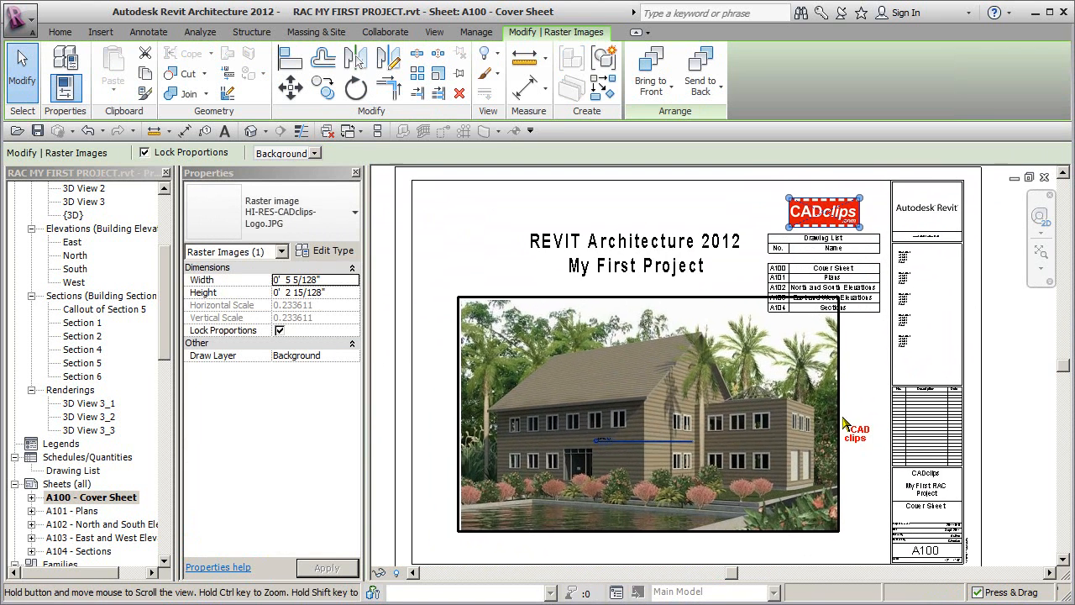
left_click(990, 394)
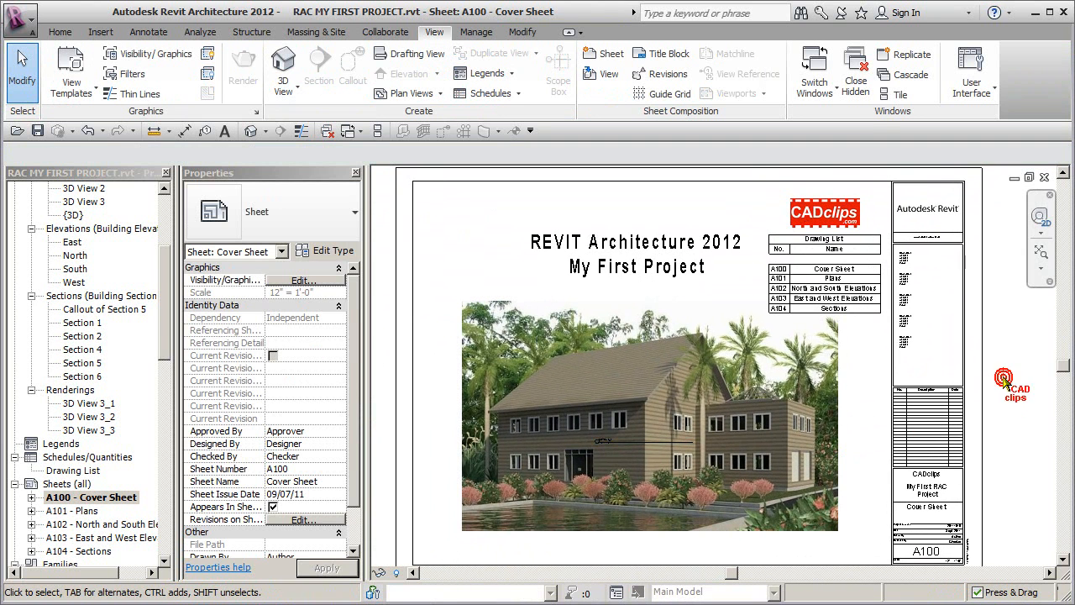